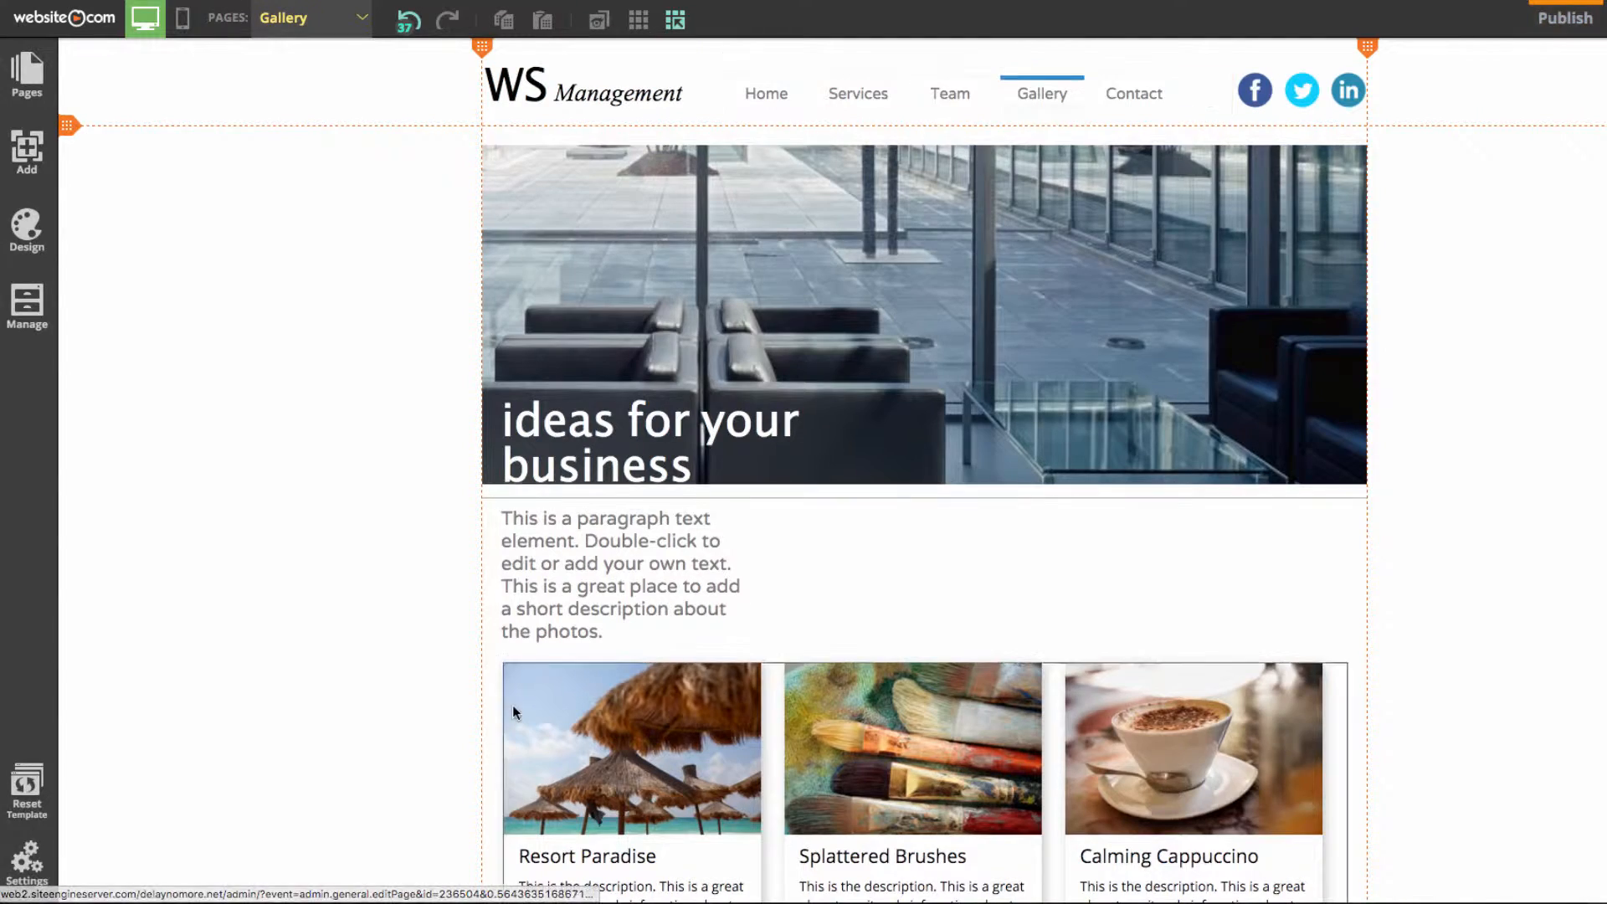
Step: Delete the Masonry image gallery from the Gallery page
scroll(524, 705, down, 14)
scroll(491, 456, up, 4)
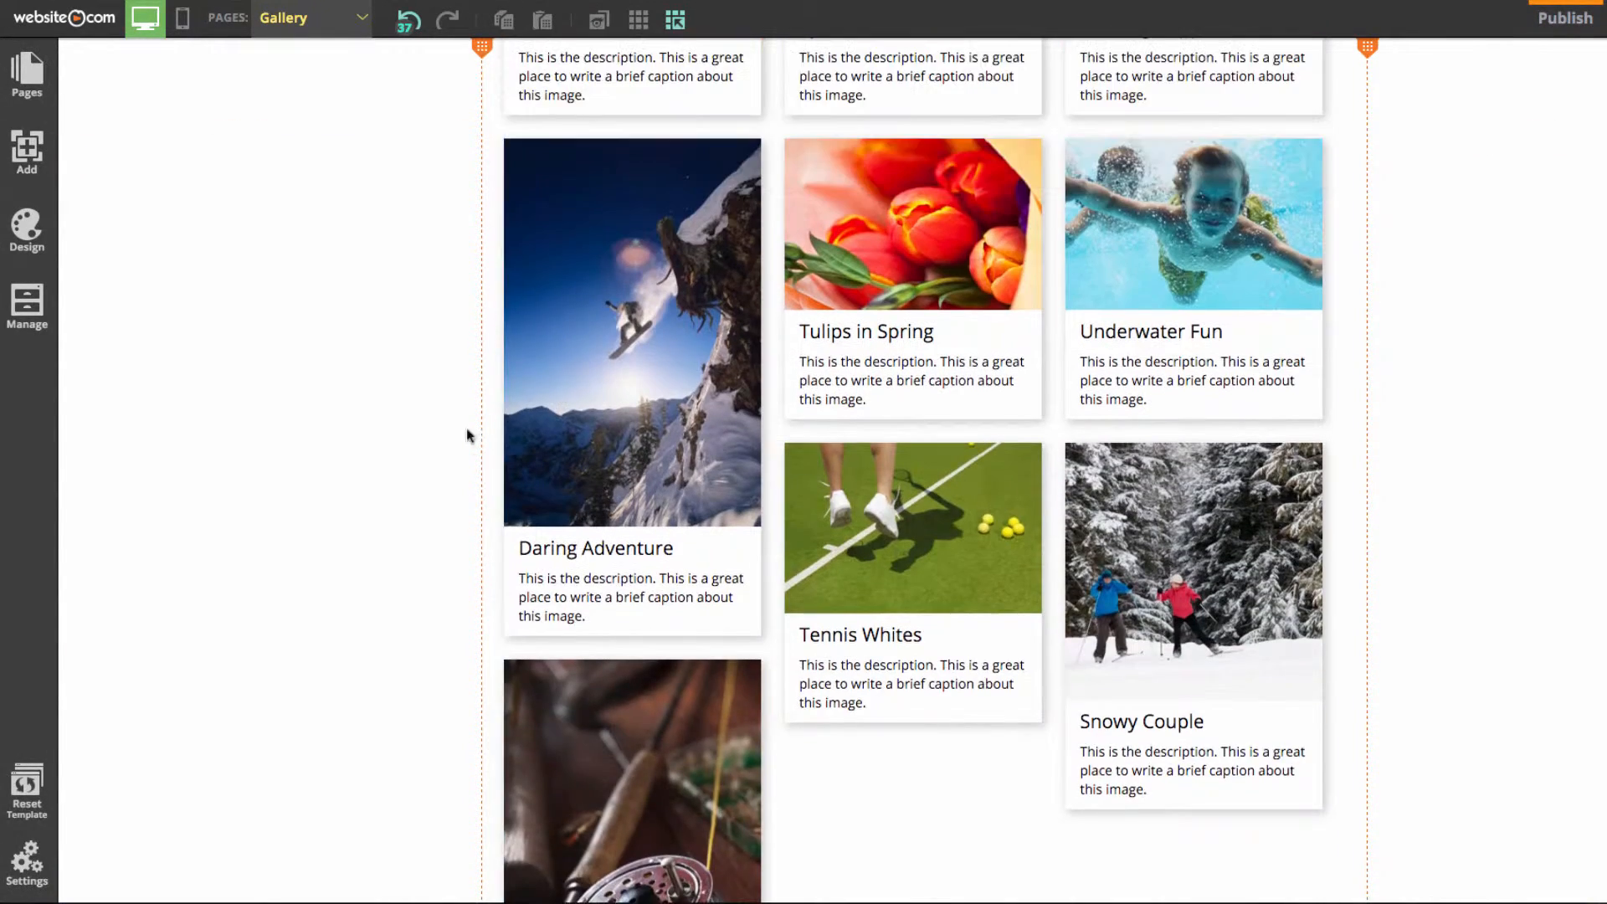
scroll(467, 435, up, 5)
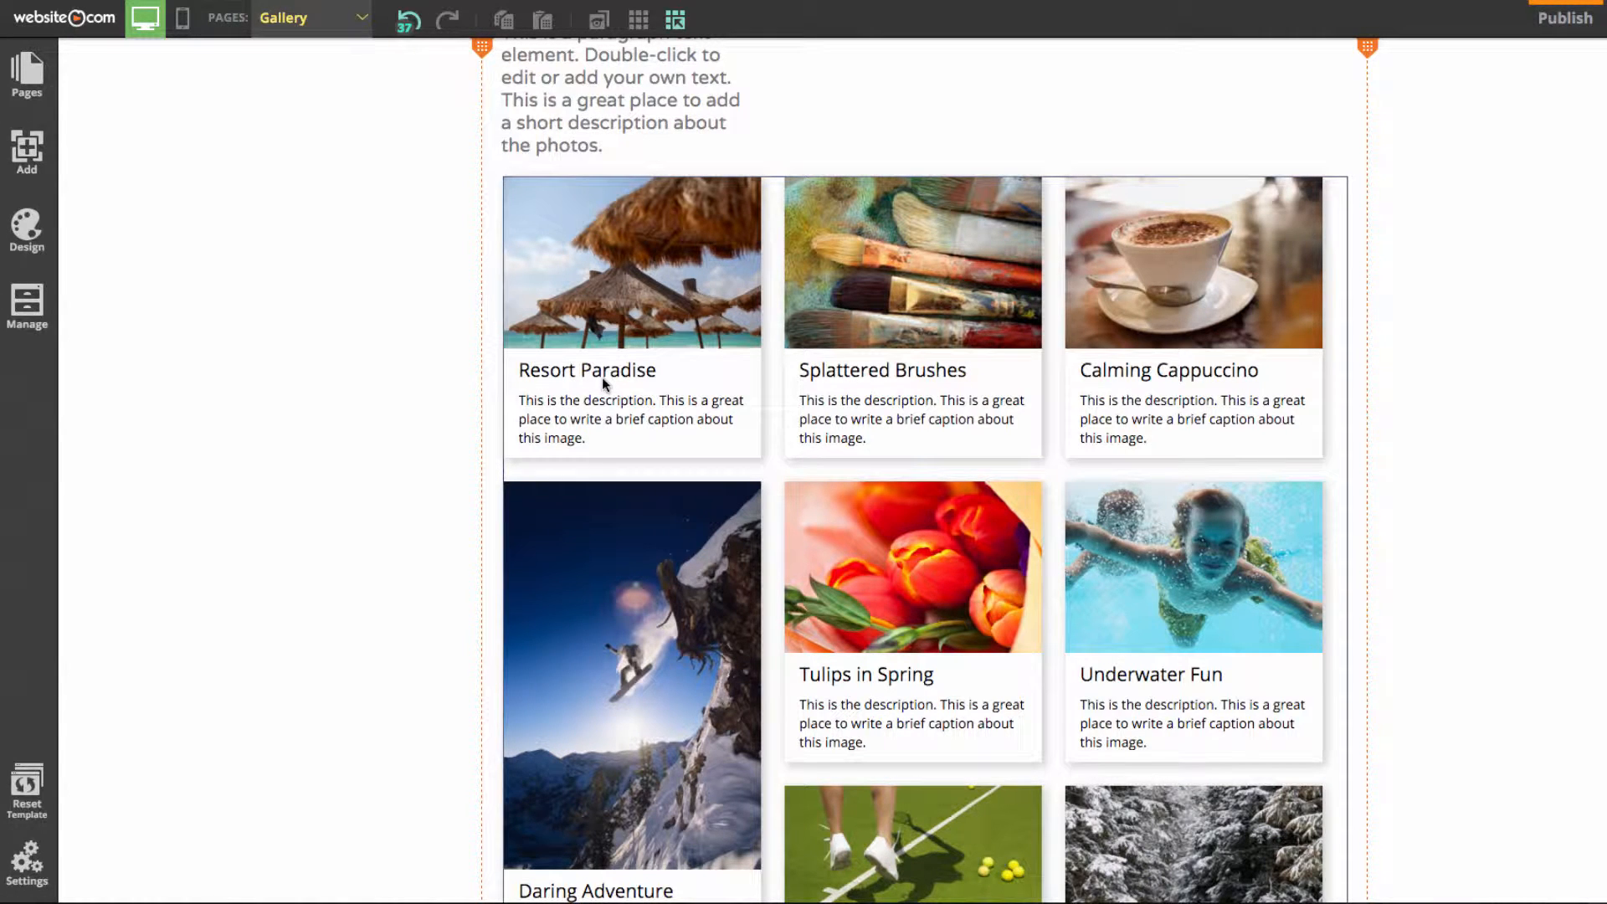
right_click(668, 331)
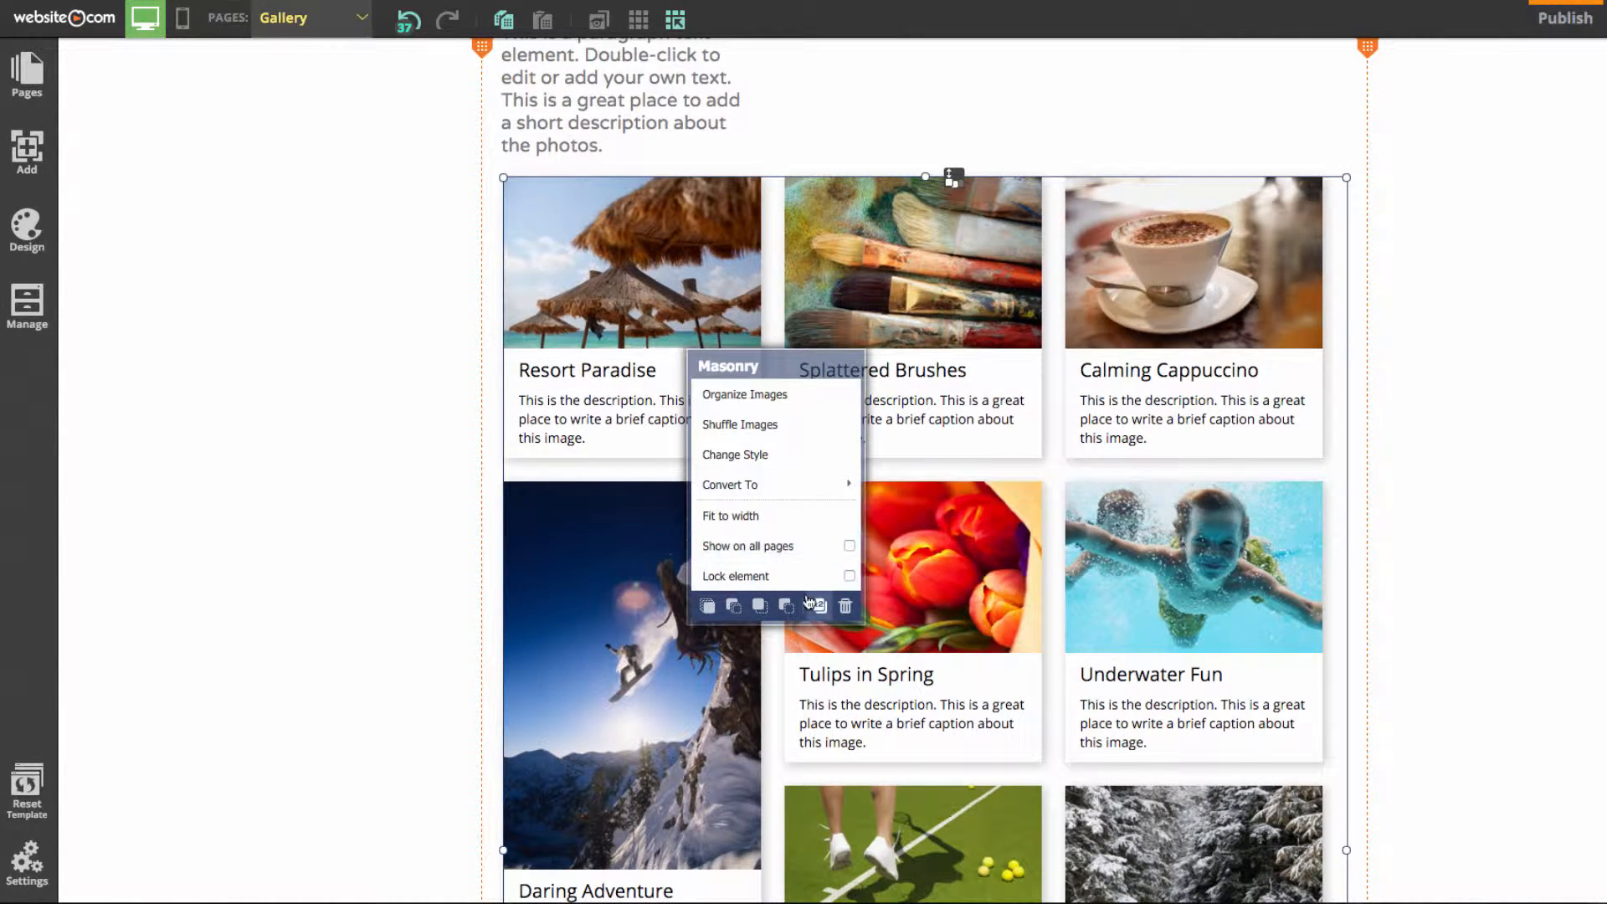
click(847, 606)
click(850, 504)
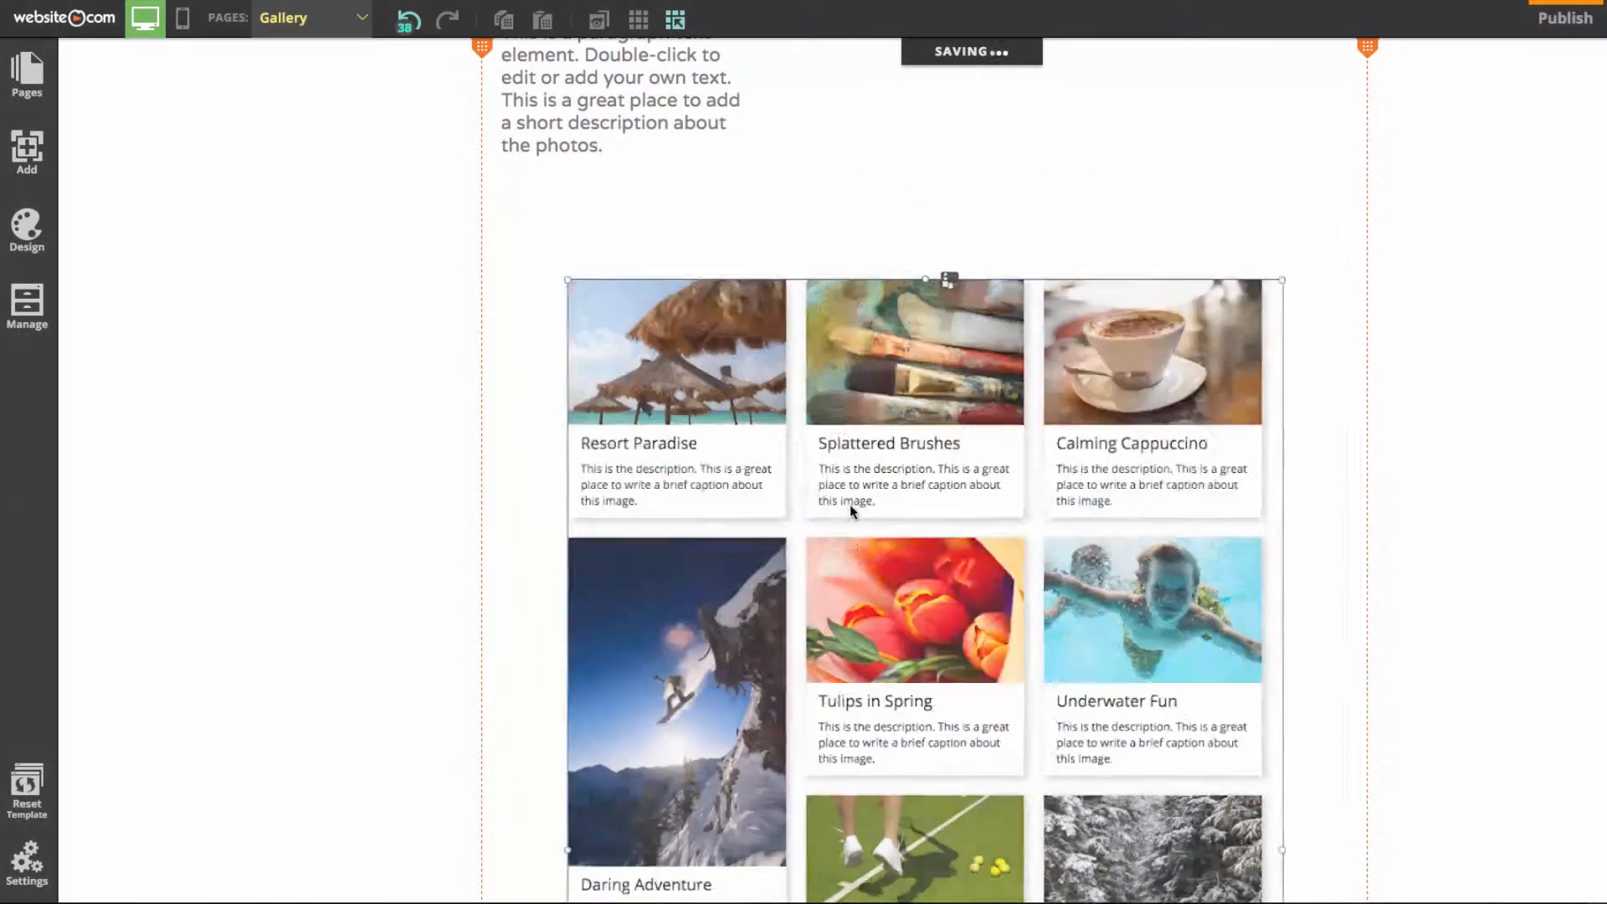
Step: Add a Grid image gallery below the paragraph text, aligned with its edge at about X 20, Y 575
click(30, 176)
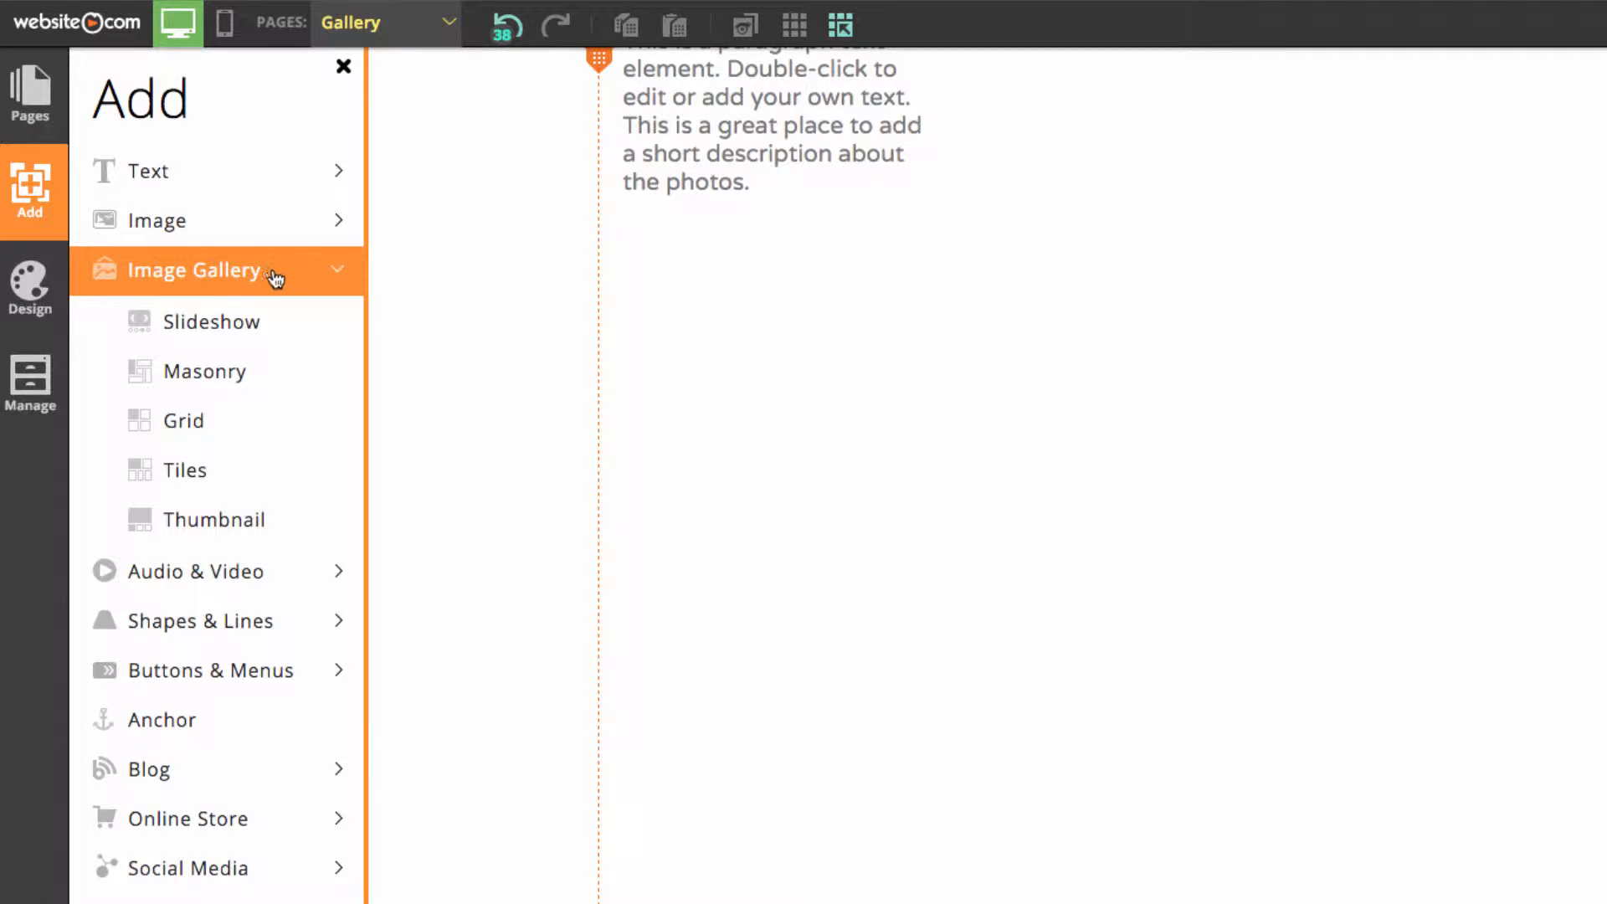
click(258, 416)
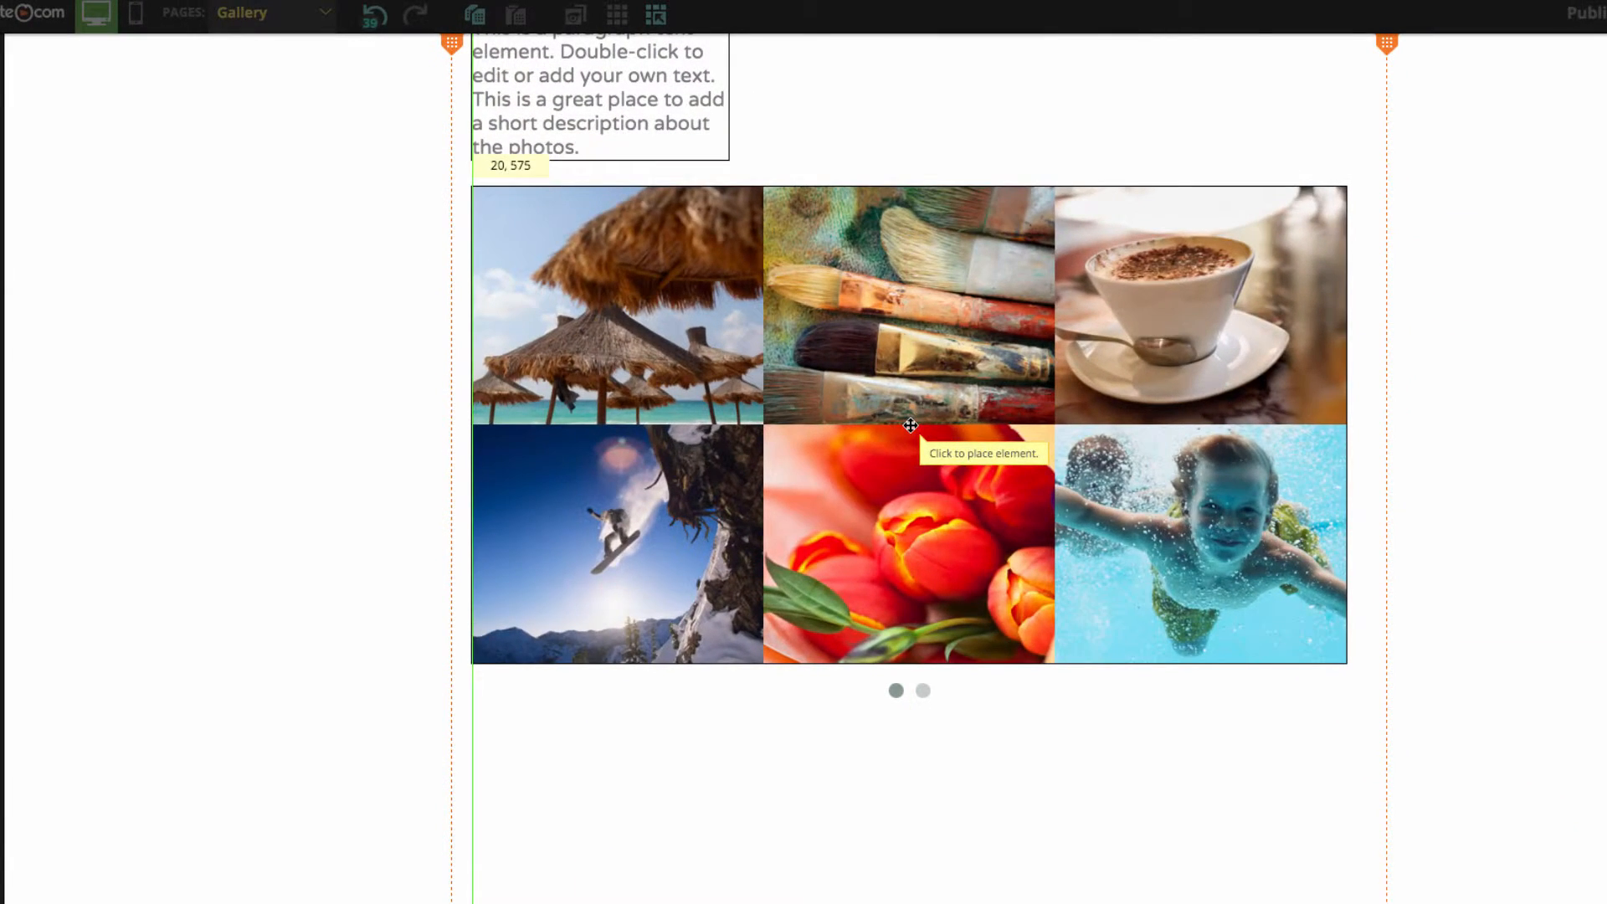
click(1138, 527)
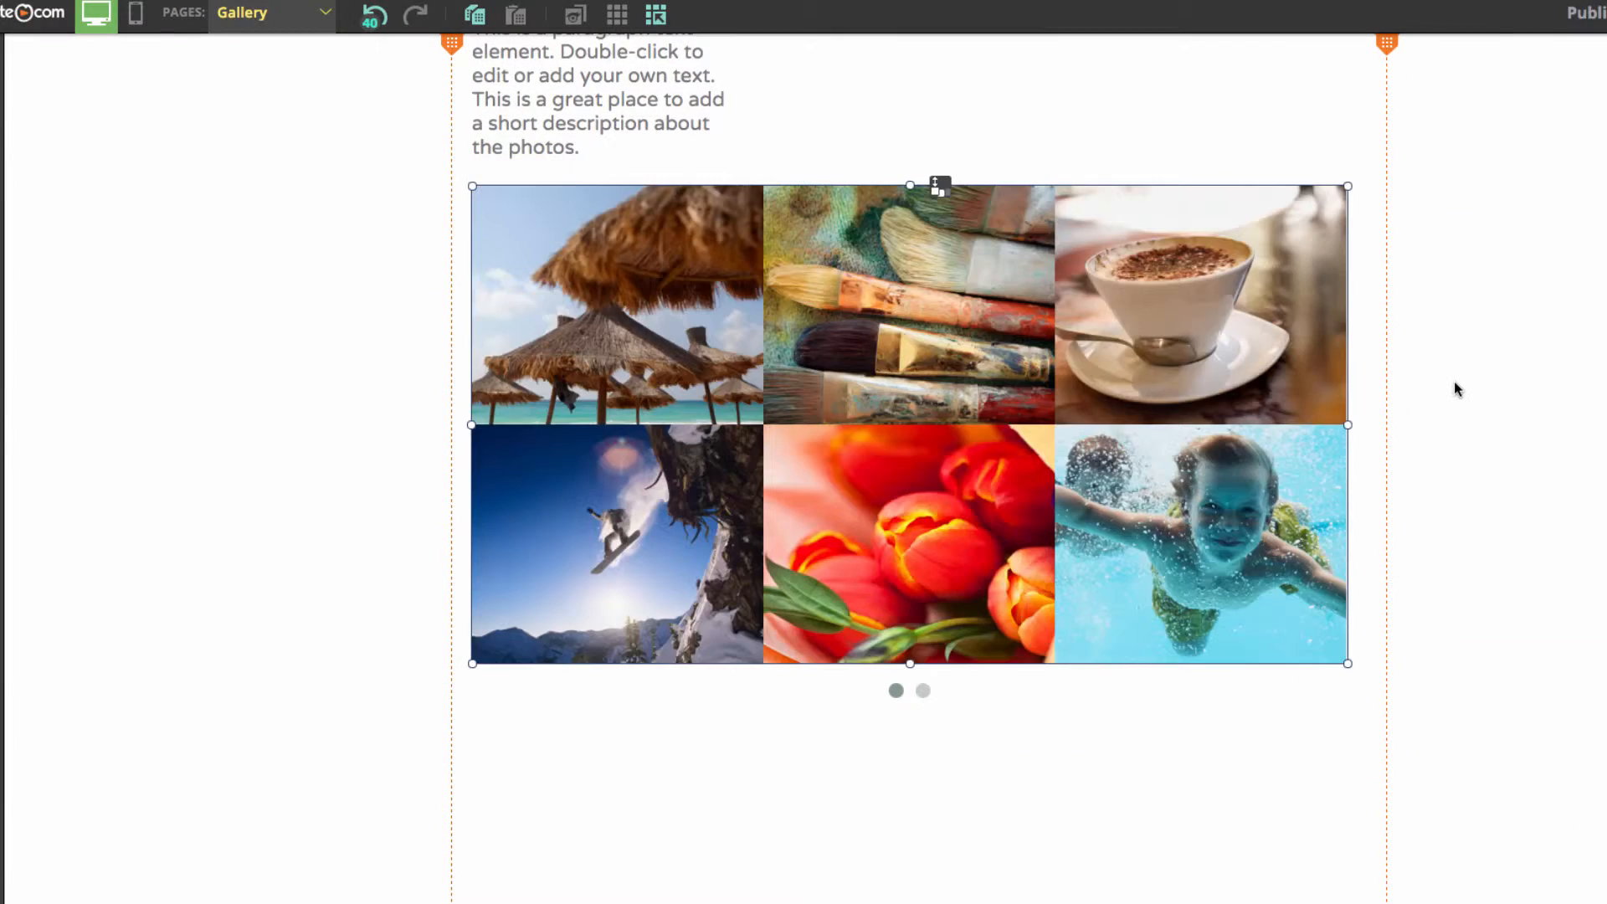
Step: Move the footer up to just below the grid gallery, and view the gallery's second page before returning to the first
scroll(1458, 389, up, 1)
scroll(1457, 389, down, 10)
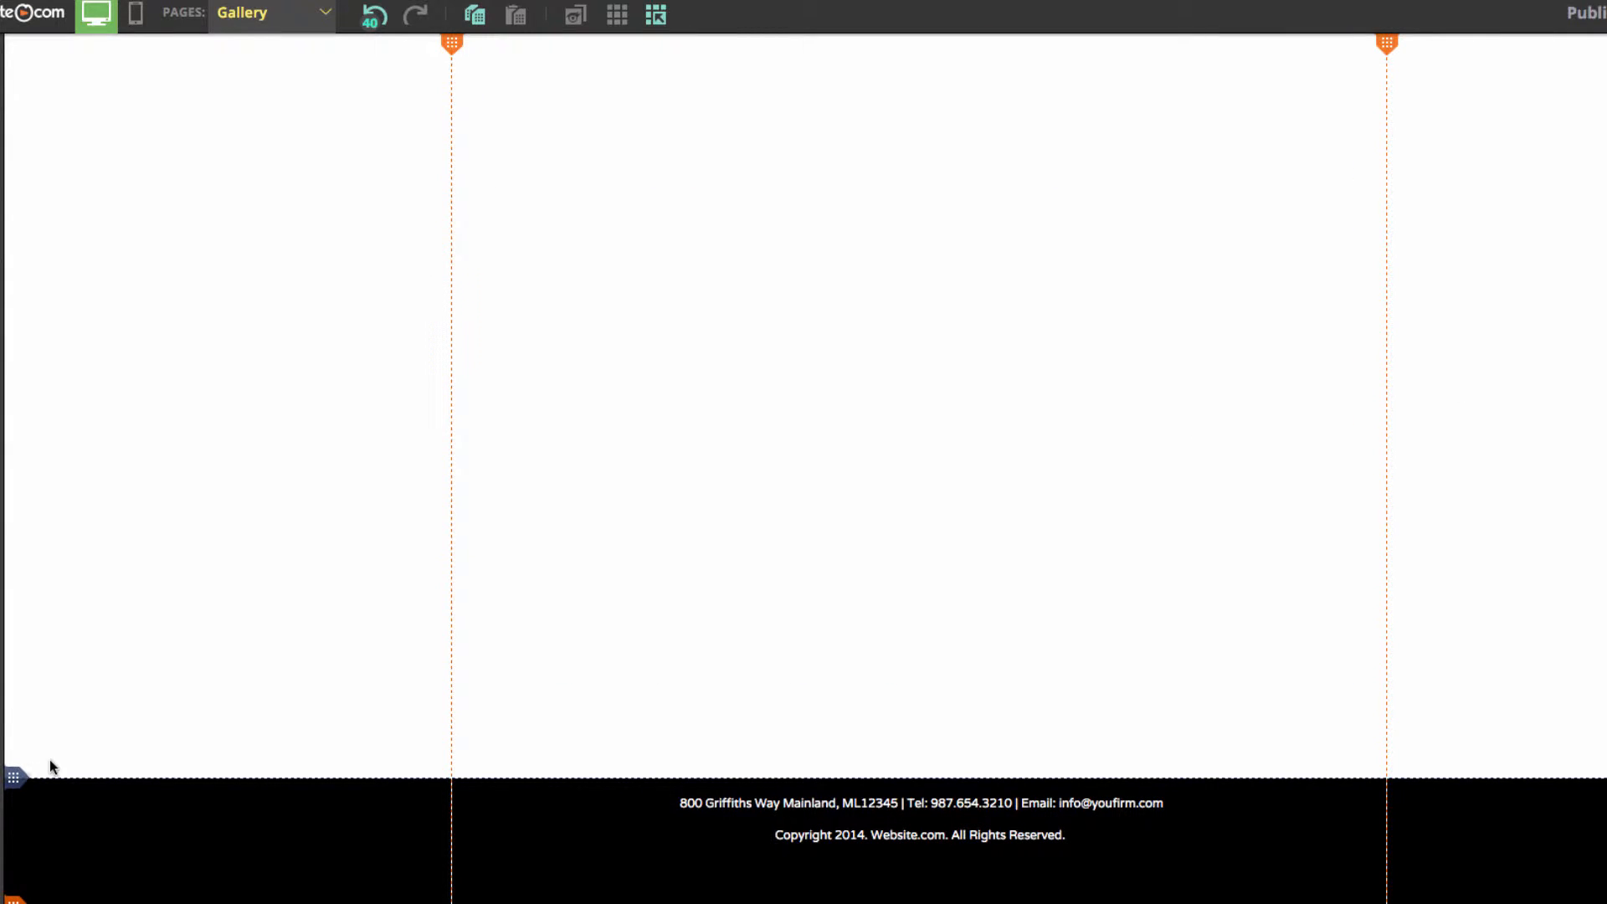
drag(14, 779, 26, 727)
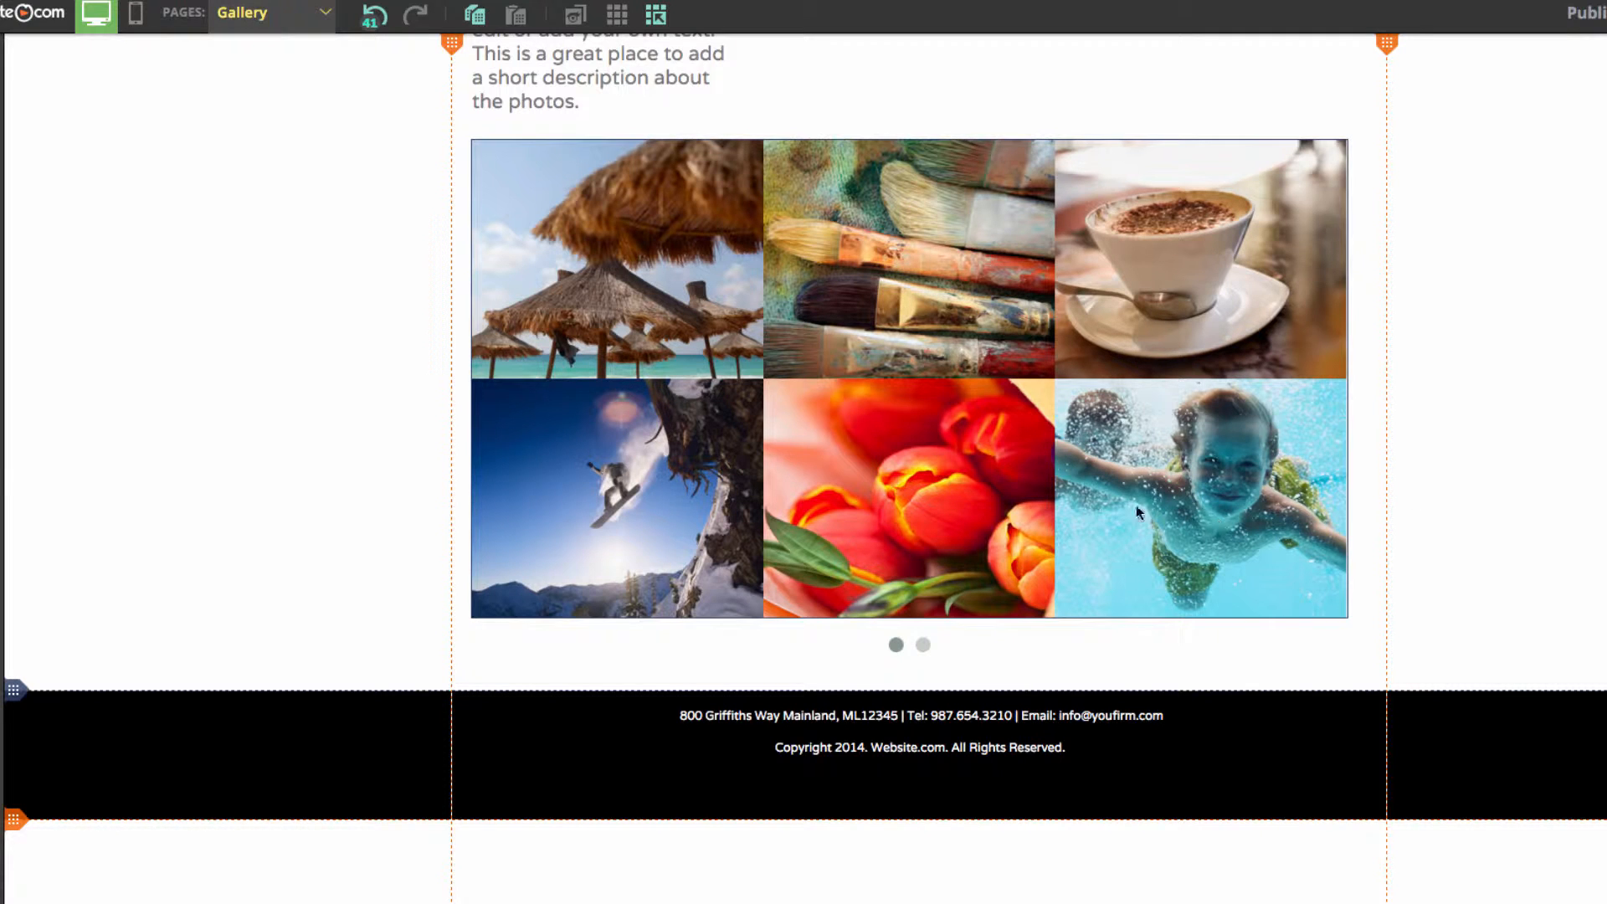
click(923, 645)
click(896, 644)
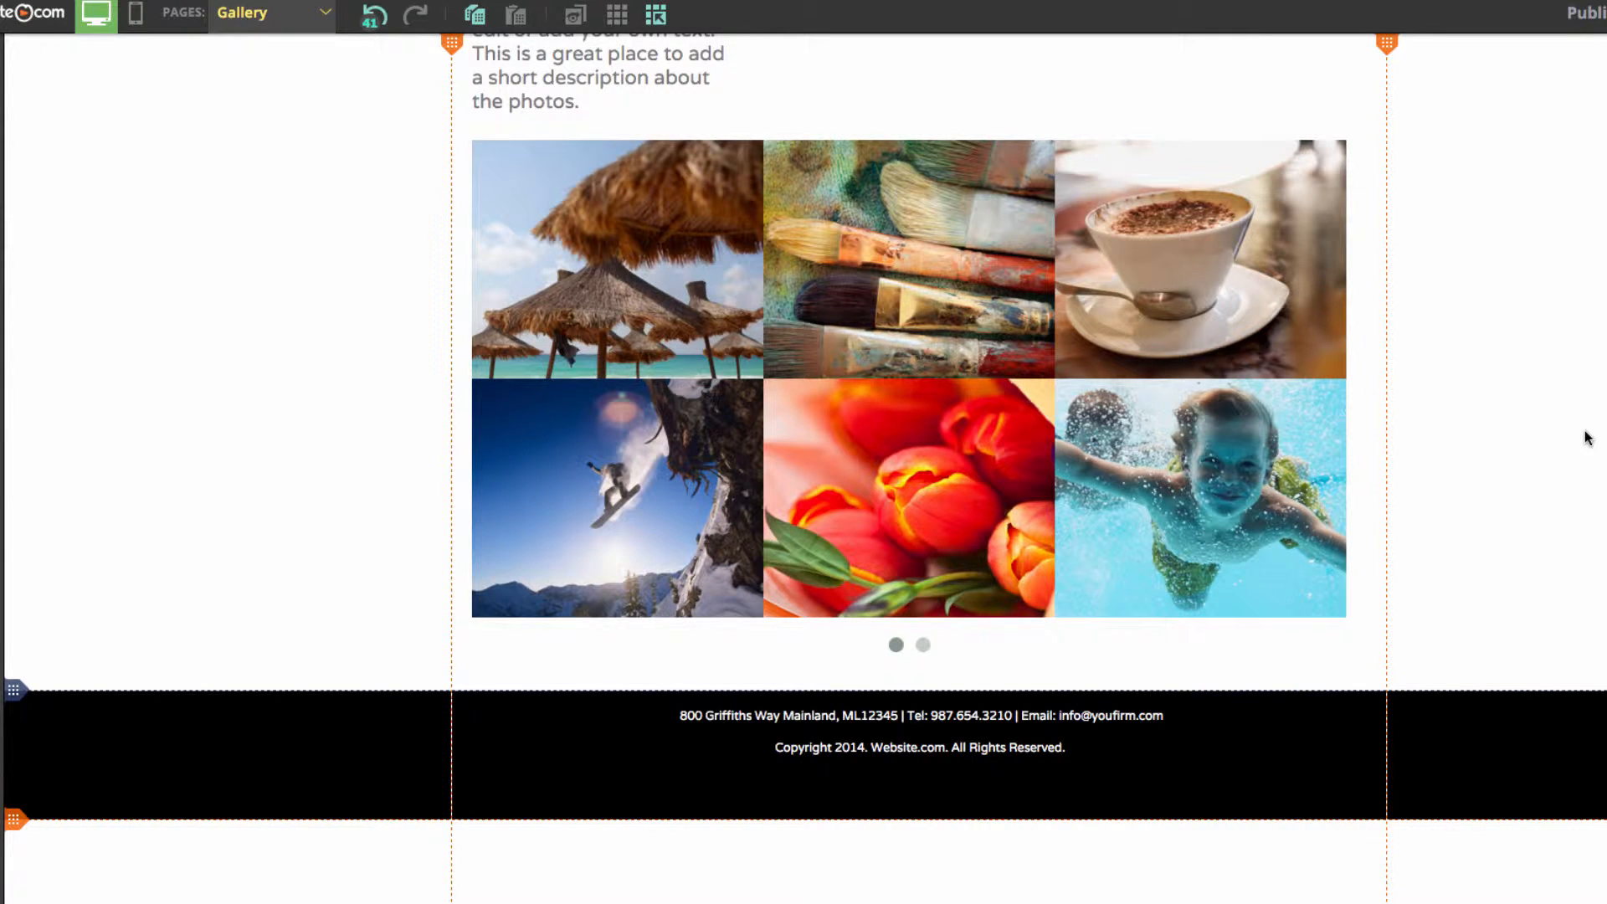
Step: Reorder the grid images: swap Resort Paradise with the brushes, the tulips with the swimmer, and the snowy couple with the fishing reel
click(1026, 435)
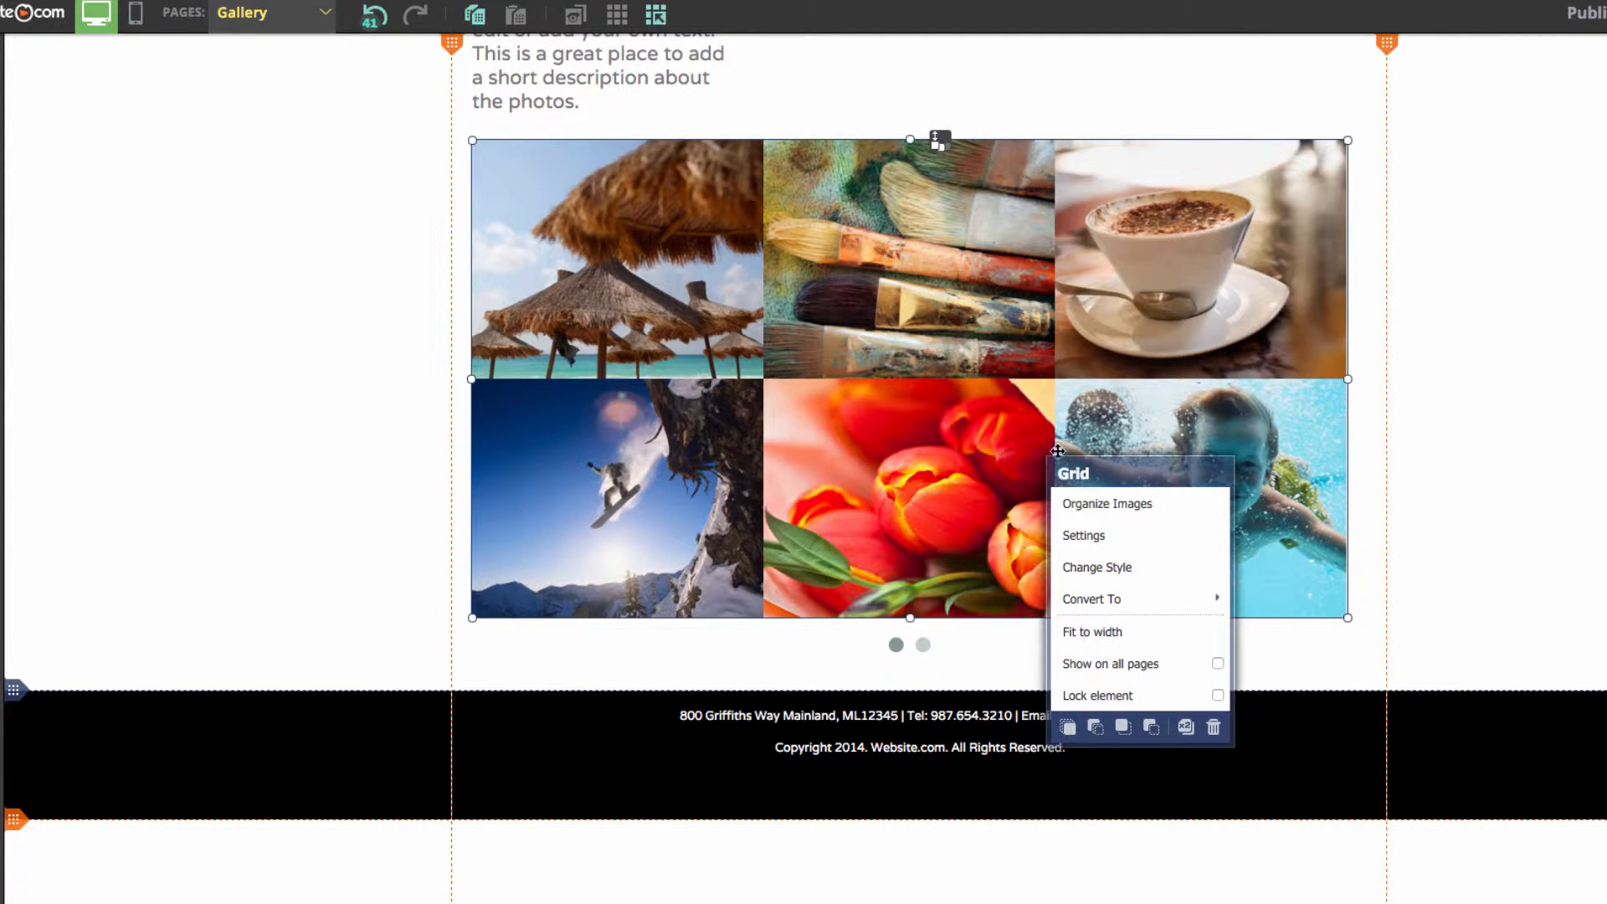
click(1088, 507)
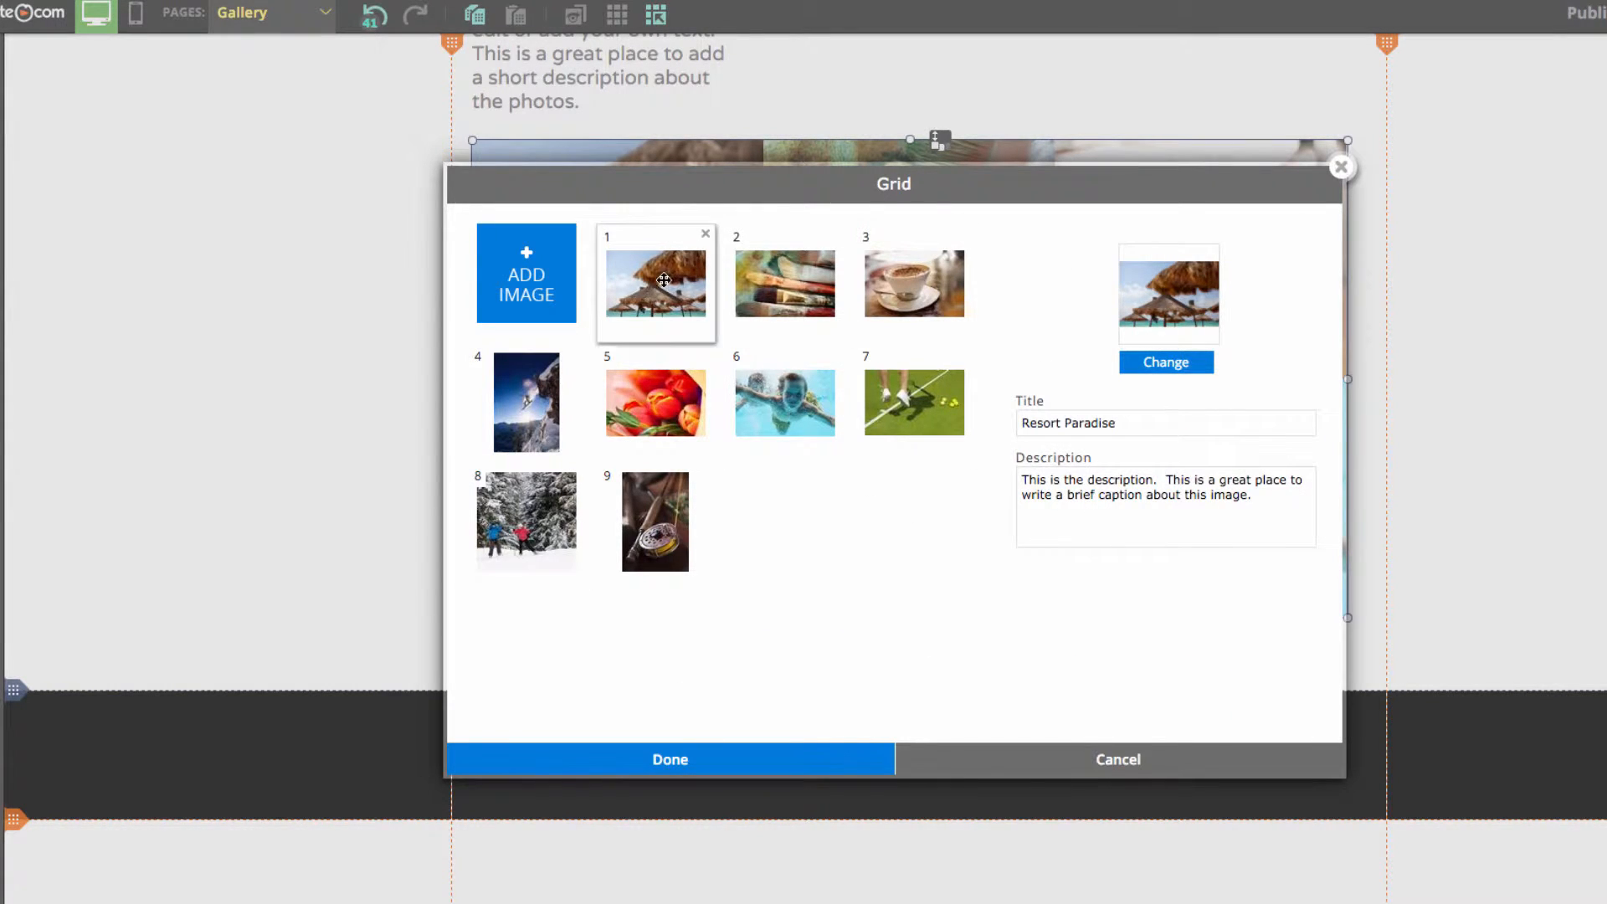
mouse_move(704, 273)
mouse_down()
mouse_move(808, 302)
mouse_move(791, 298)
mouse_up()
drag(778, 410, 641, 417)
drag(663, 551, 508, 541)
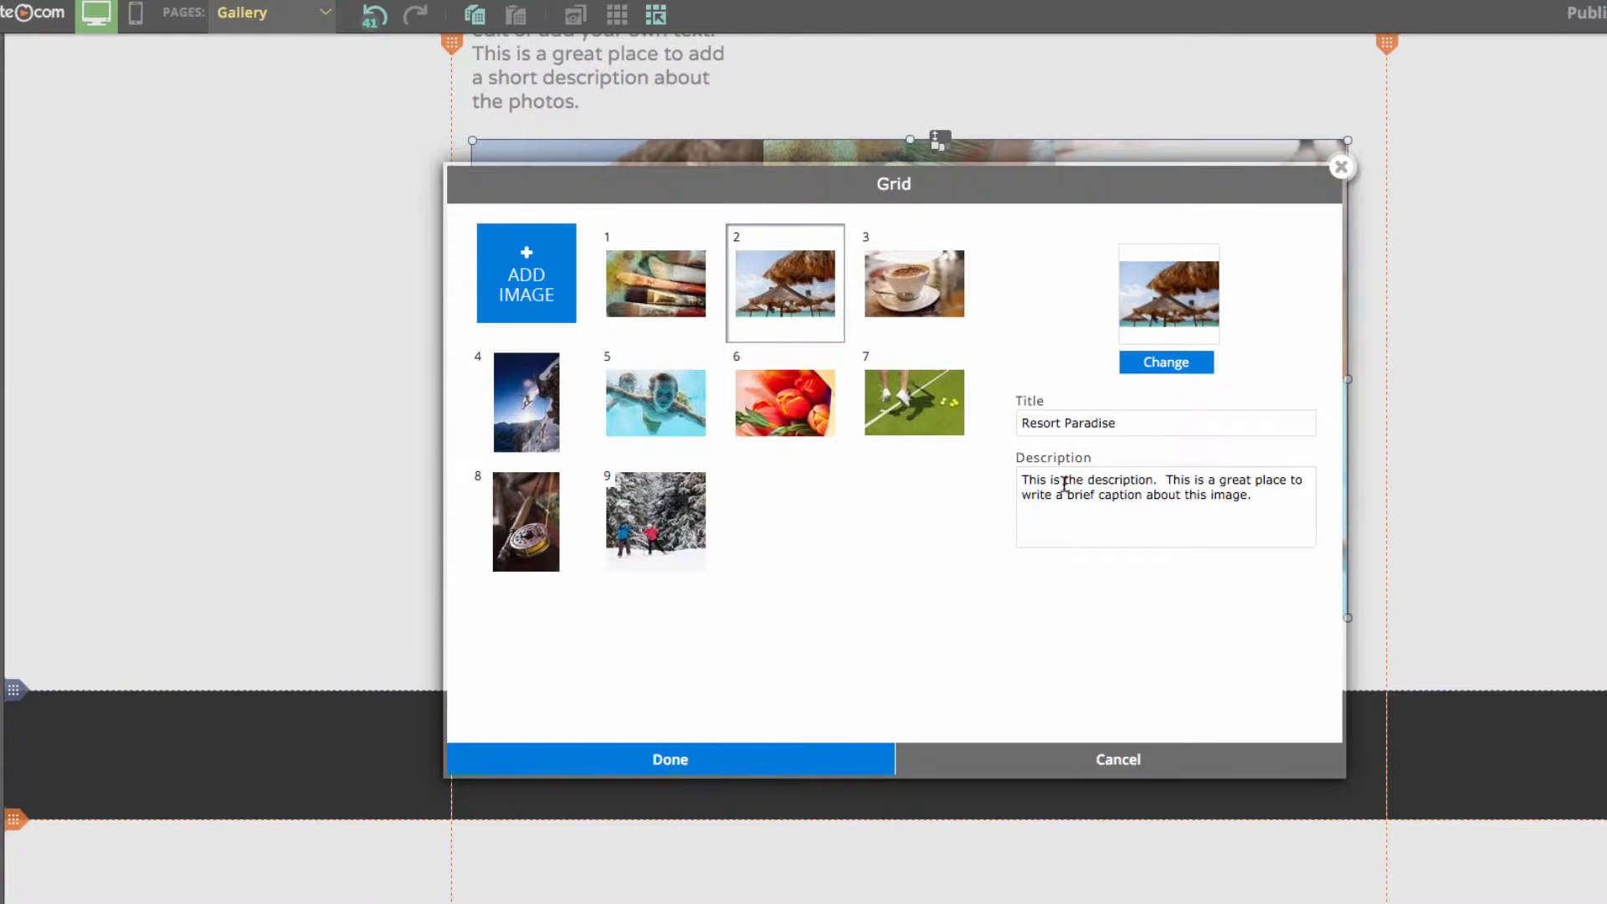
click(722, 758)
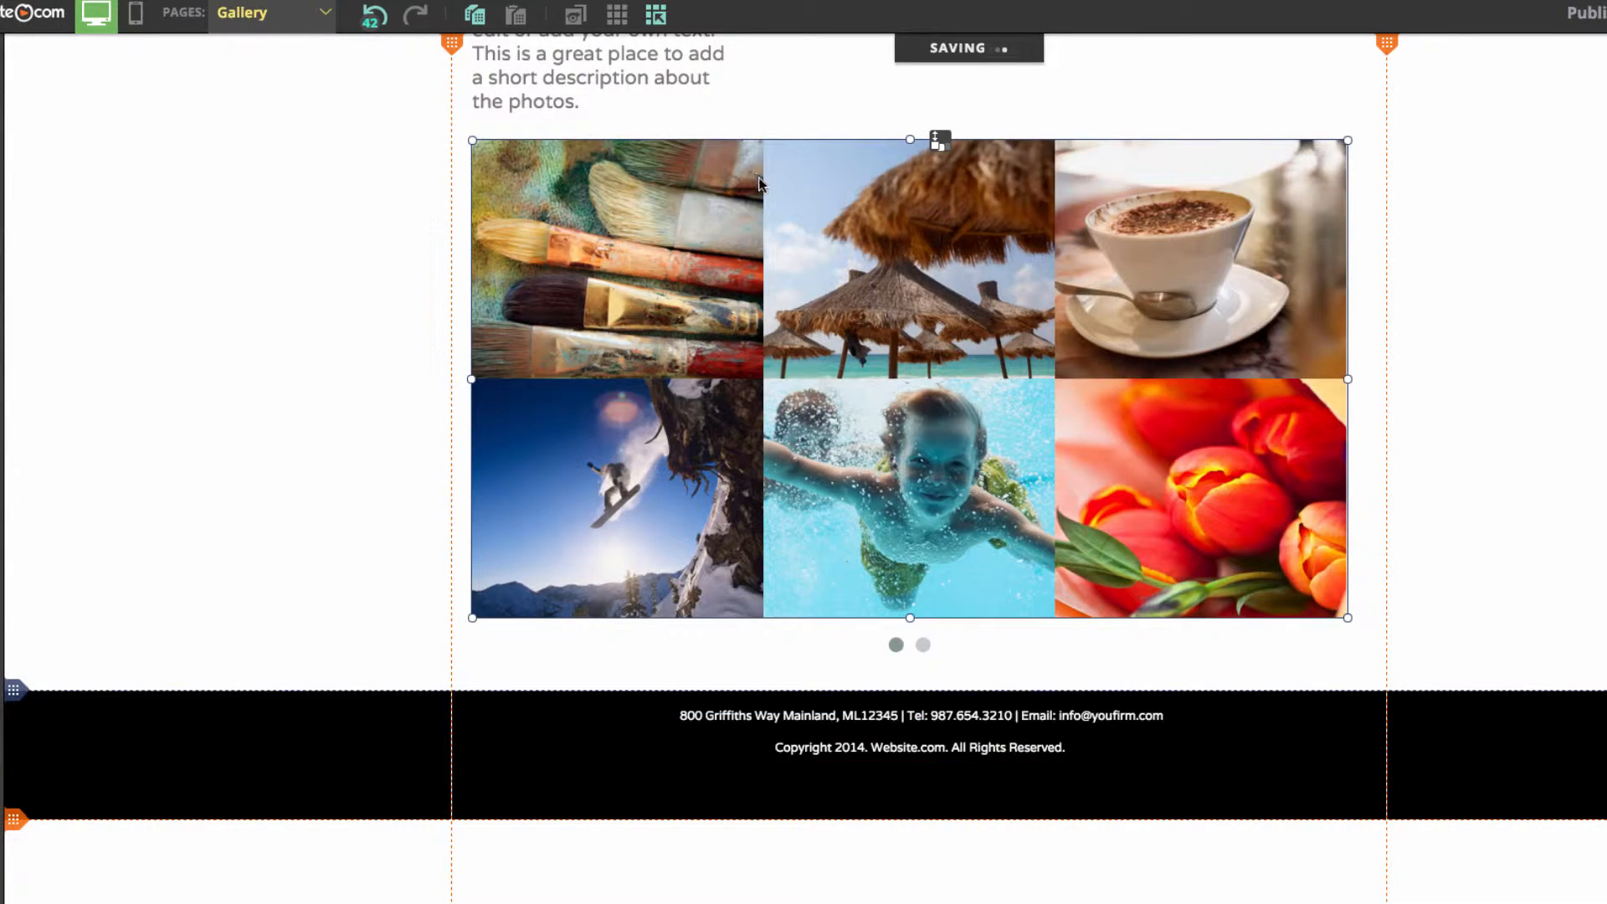
Step: Try four columns in the grid's settings, then set the grid to 2 columns and 3 rows
right_click(881, 476)
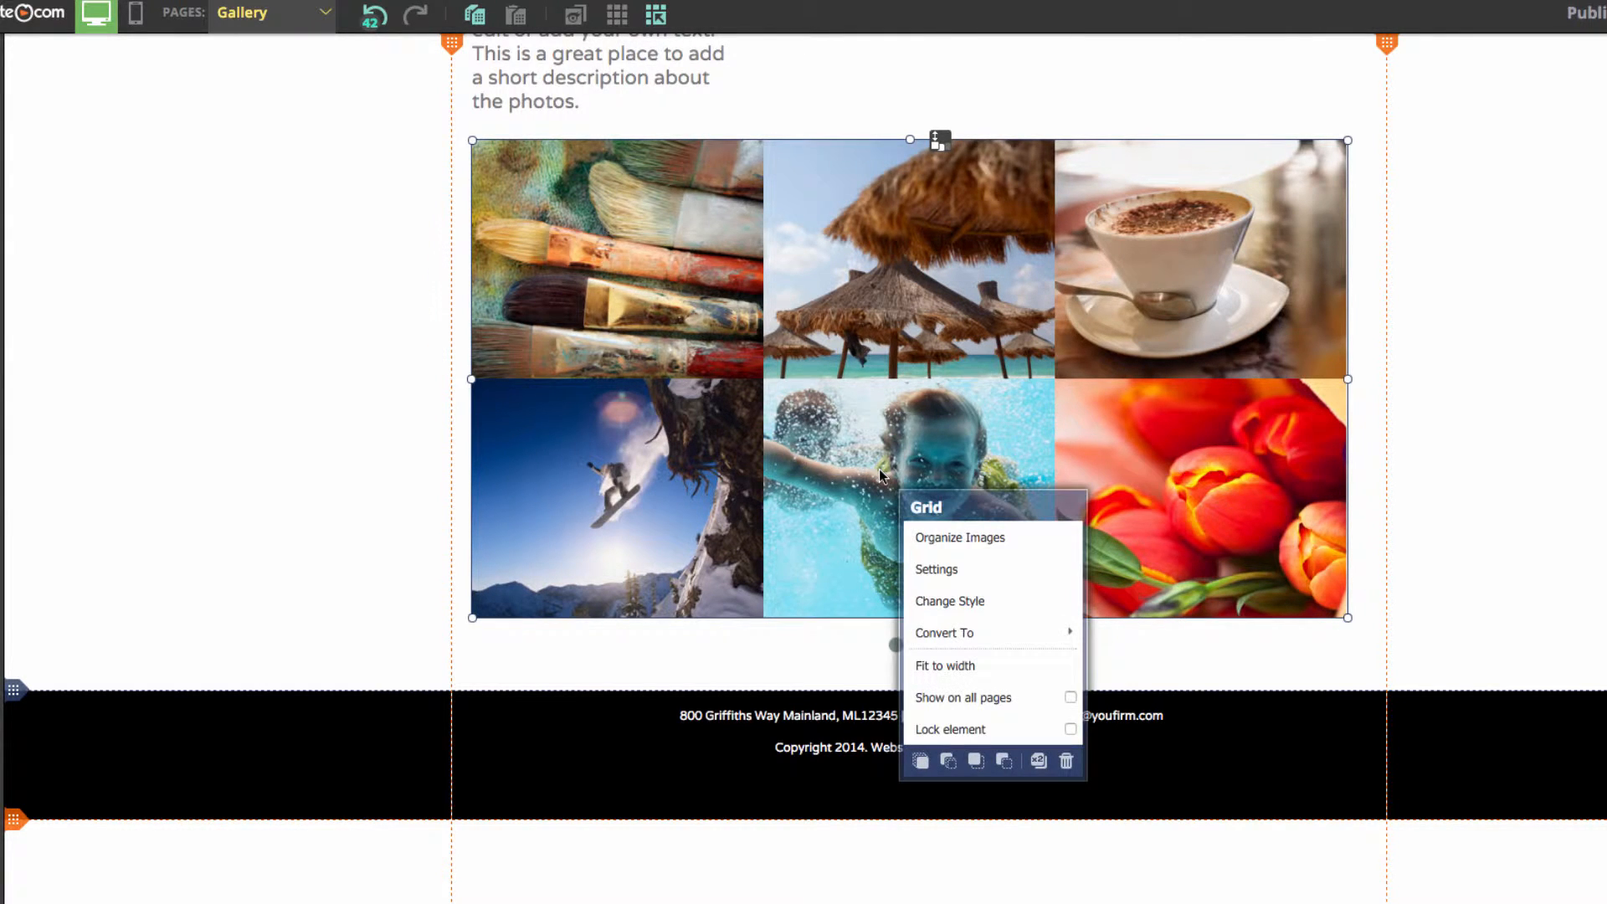
click(982, 582)
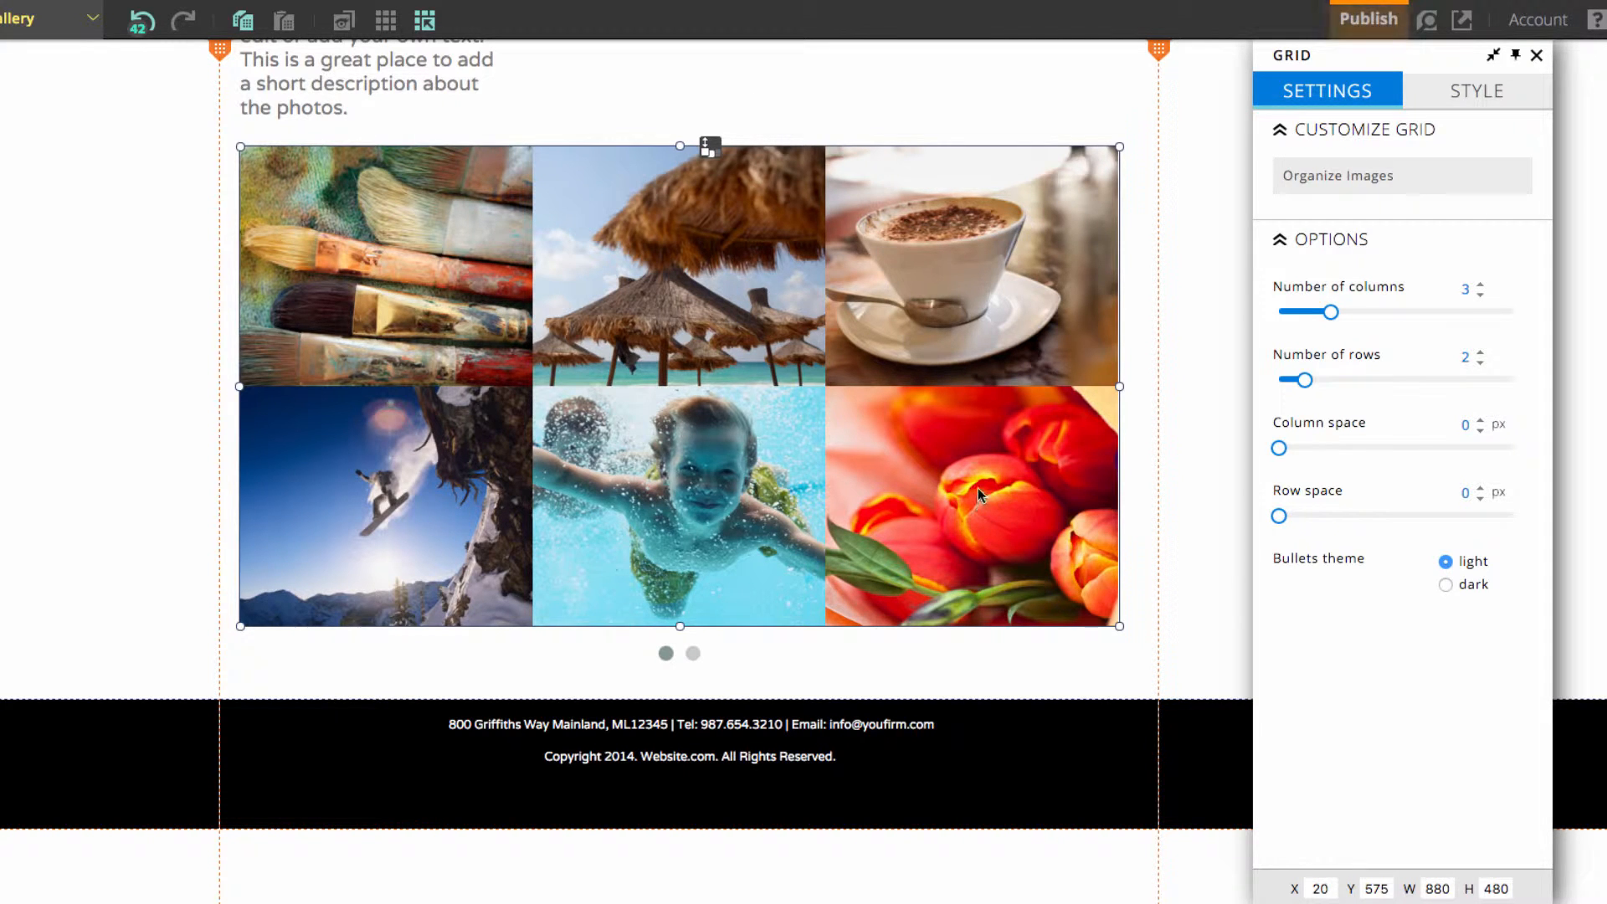
drag(1330, 312, 1343, 317)
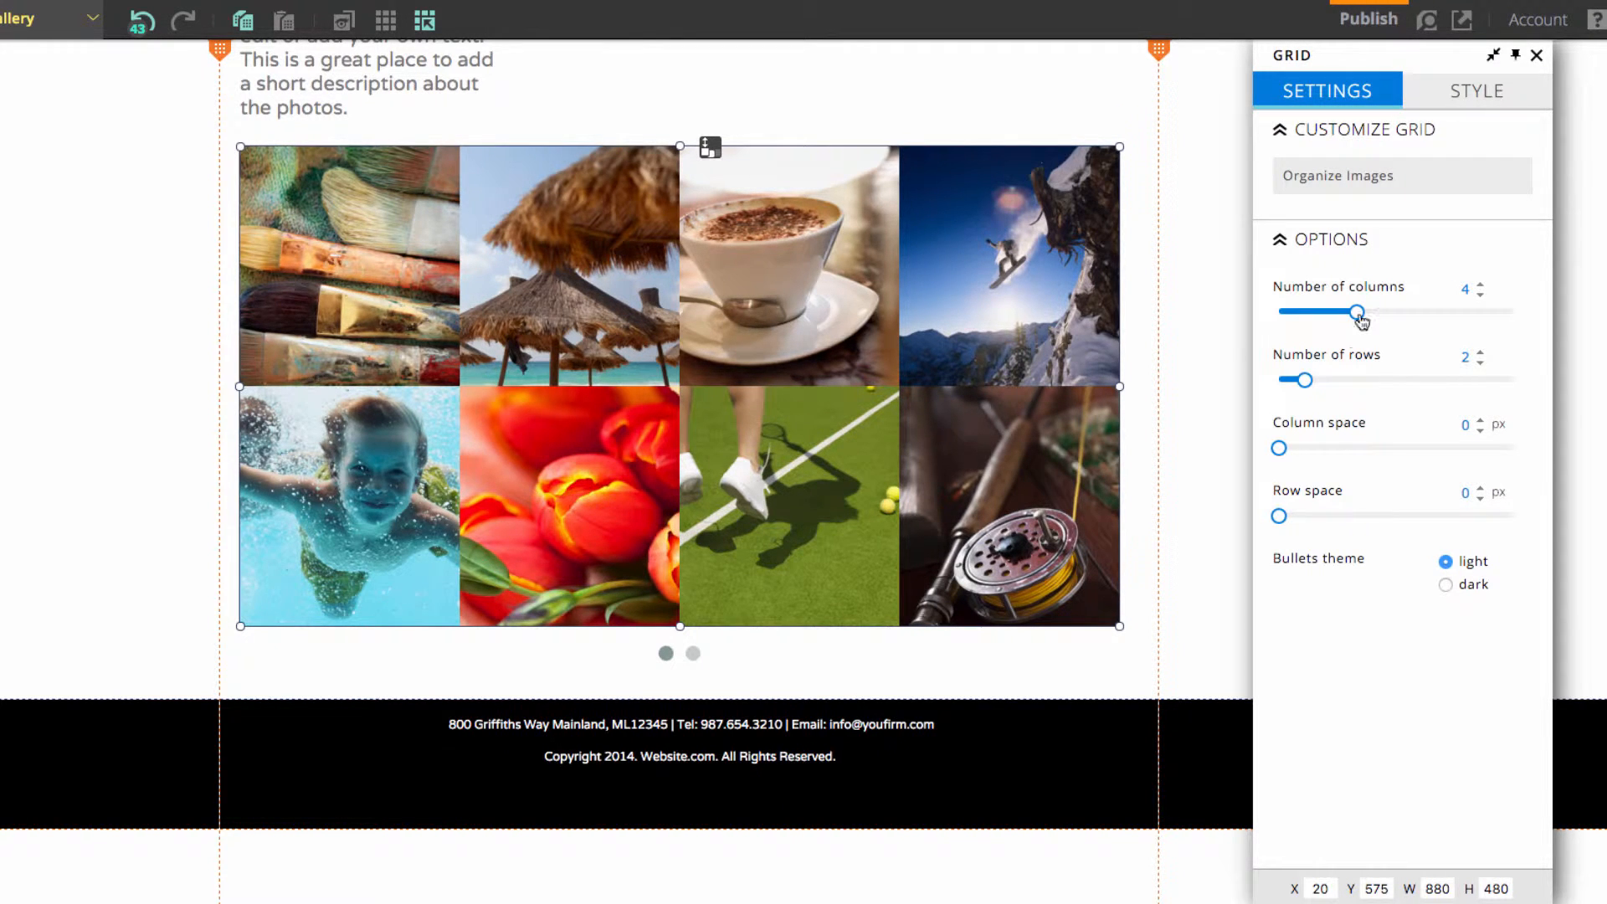
drag(1357, 314, 1317, 328)
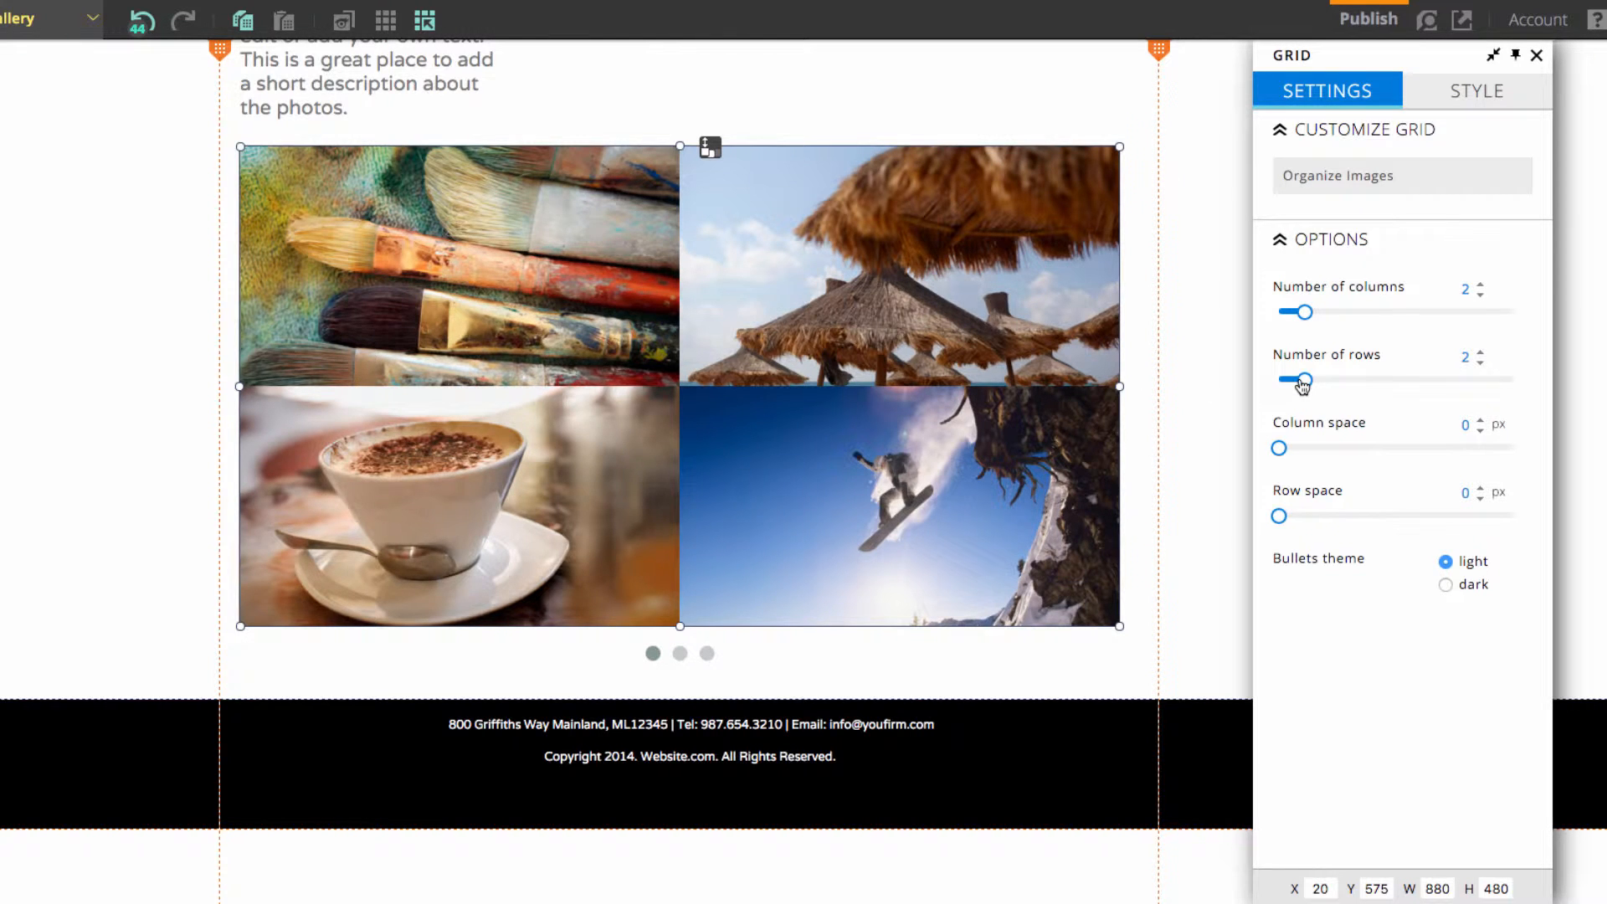
drag(1307, 386, 1323, 381)
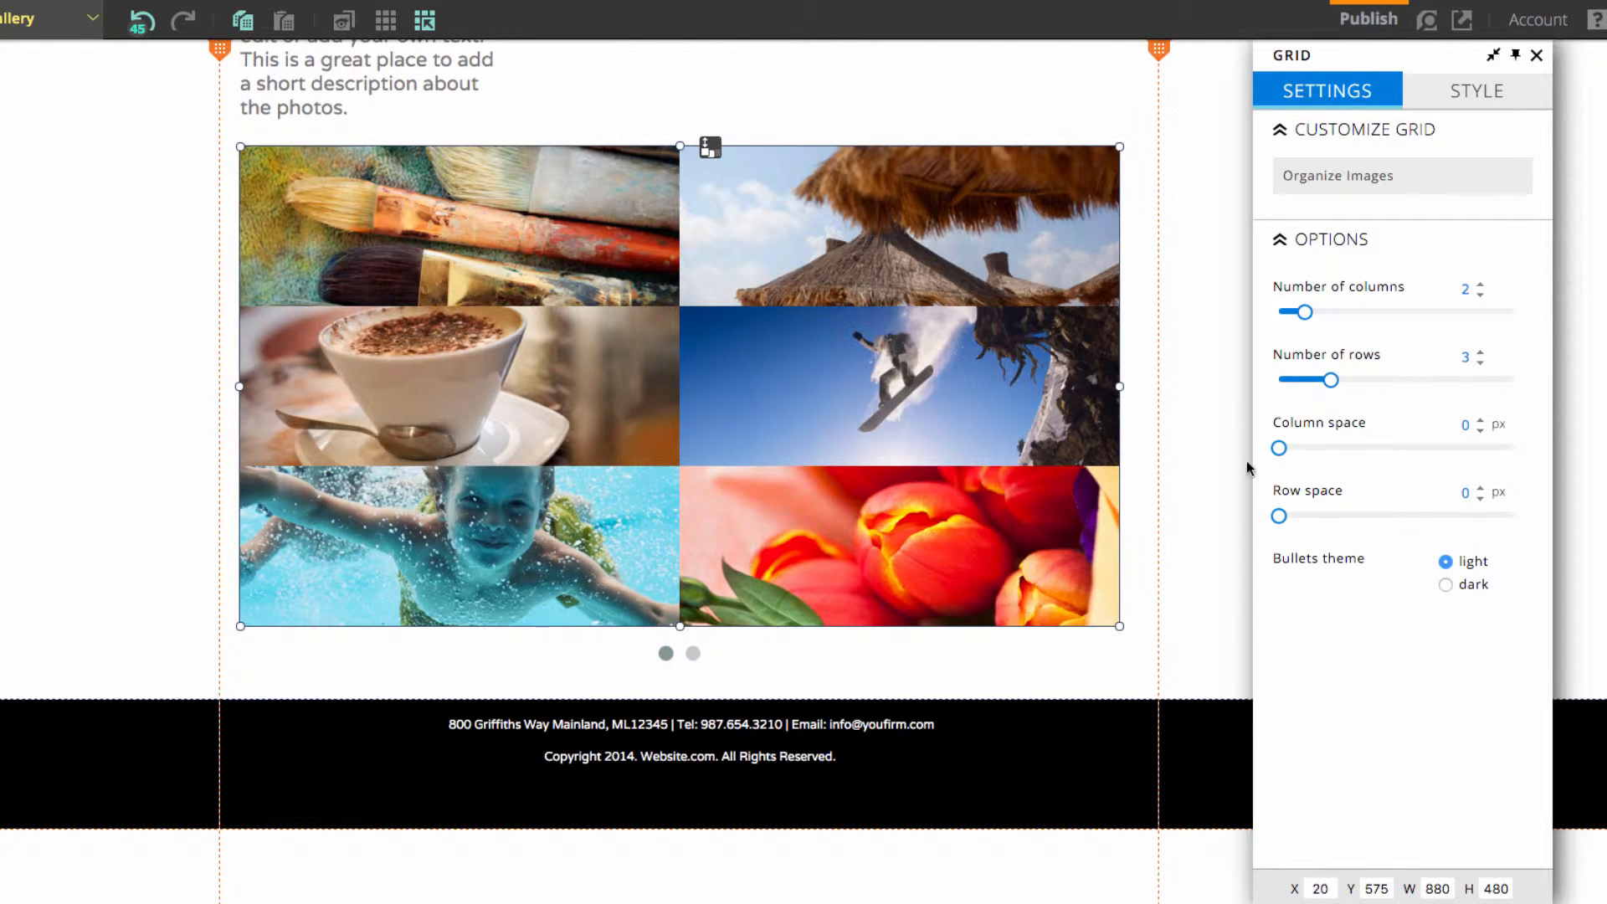
Step: Set the grid's column space to 5 px, try a row space of 5 px and return it to 0 px
drag(1278, 449, 1287, 453)
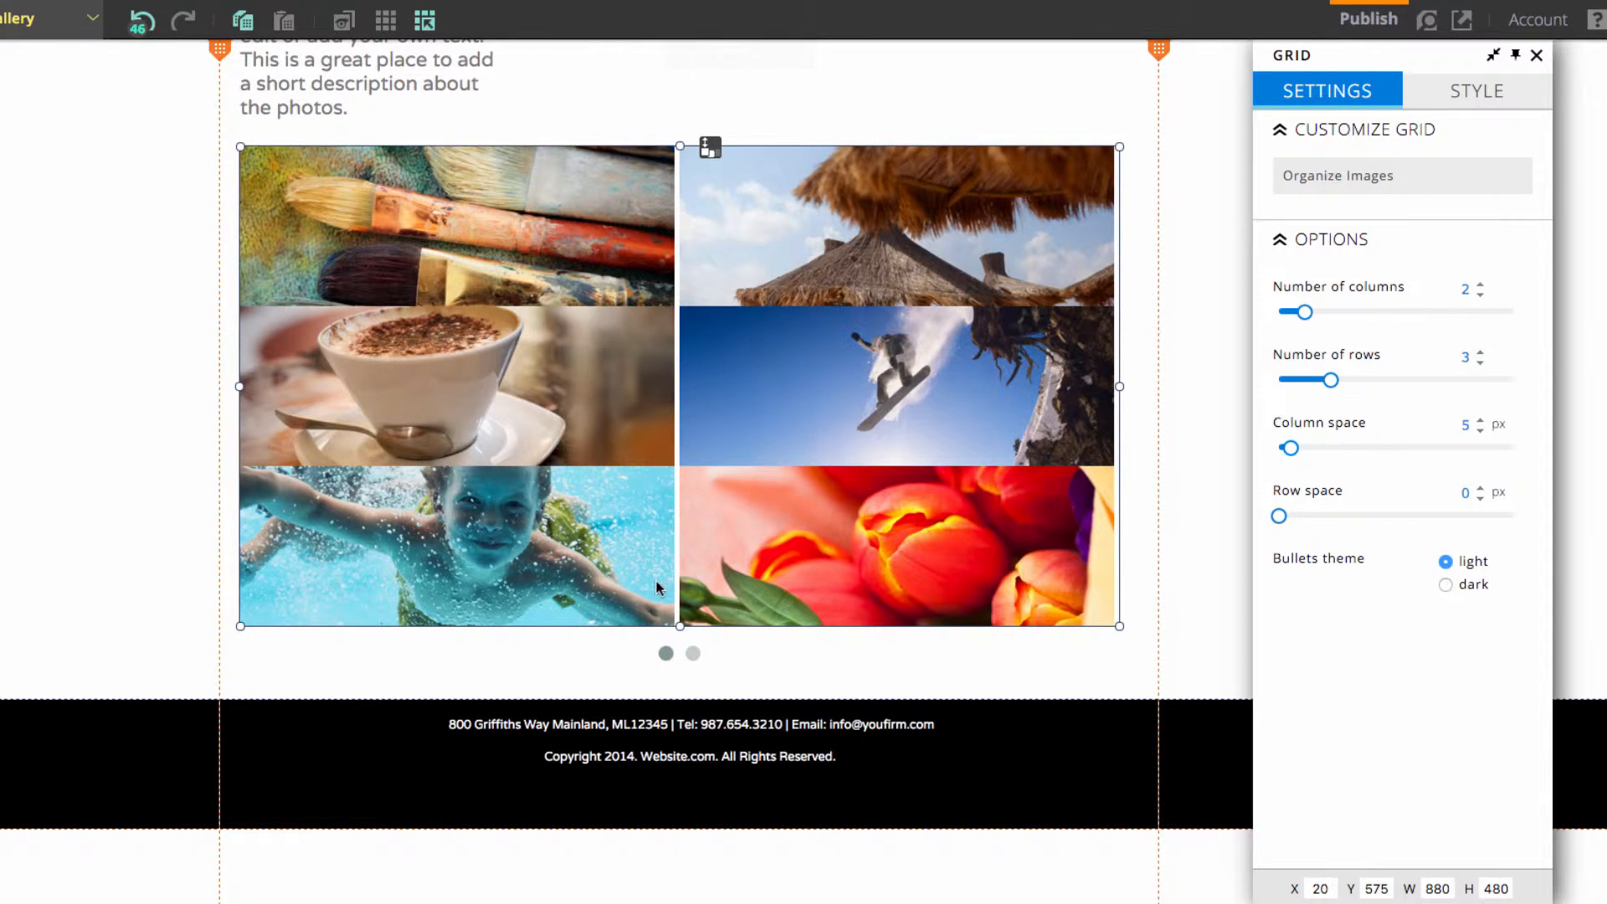
drag(1286, 524, 1291, 524)
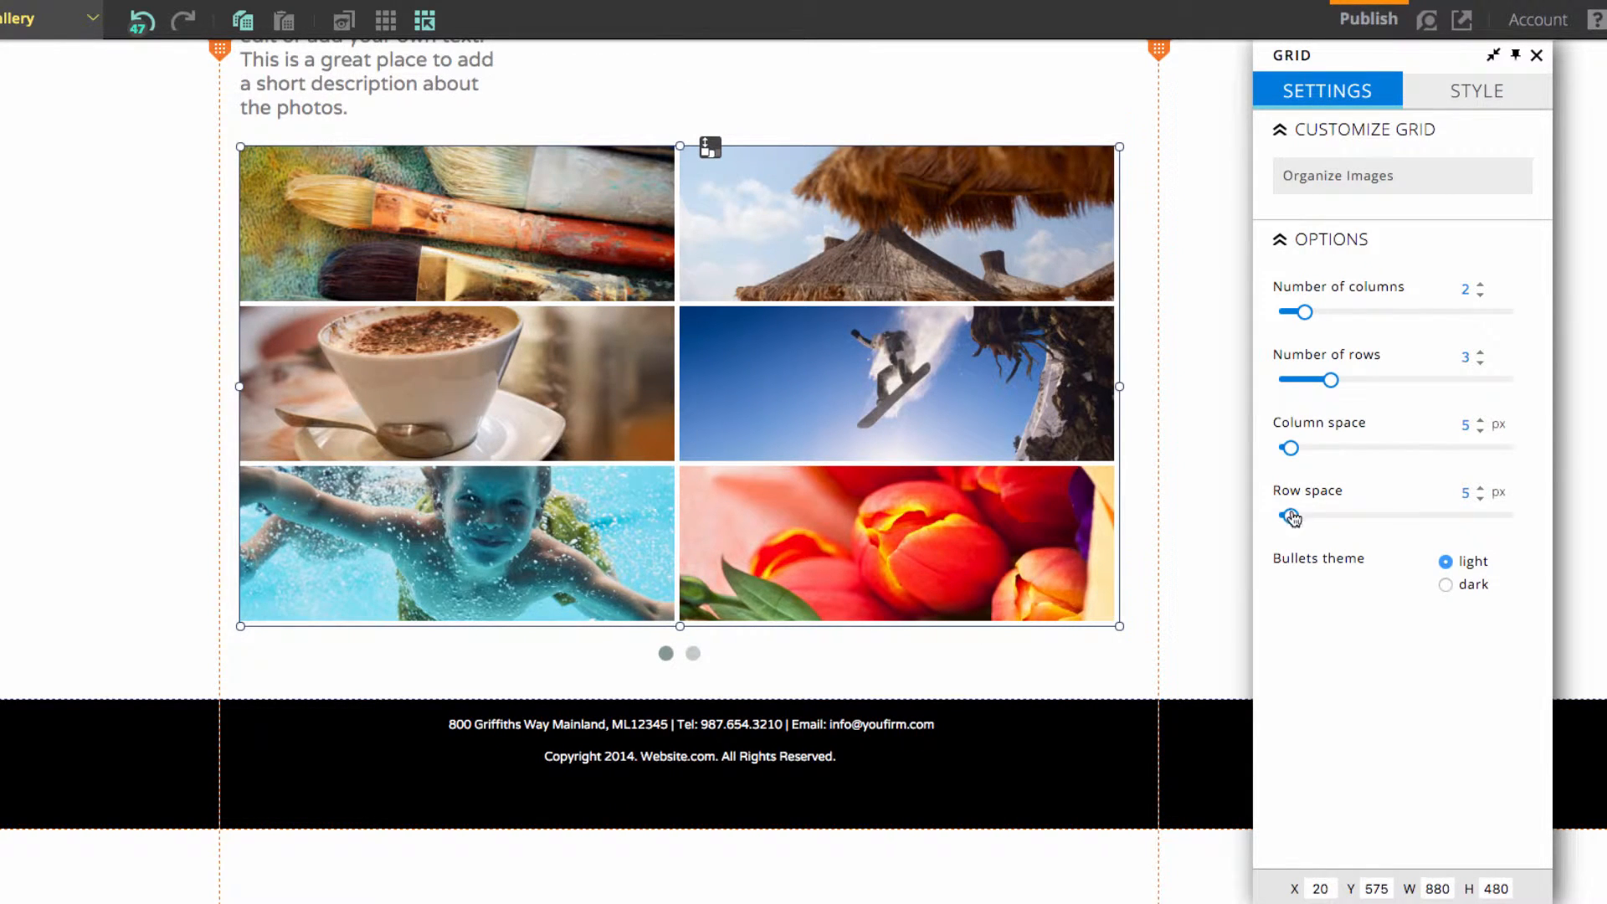
drag(1293, 516, 1269, 517)
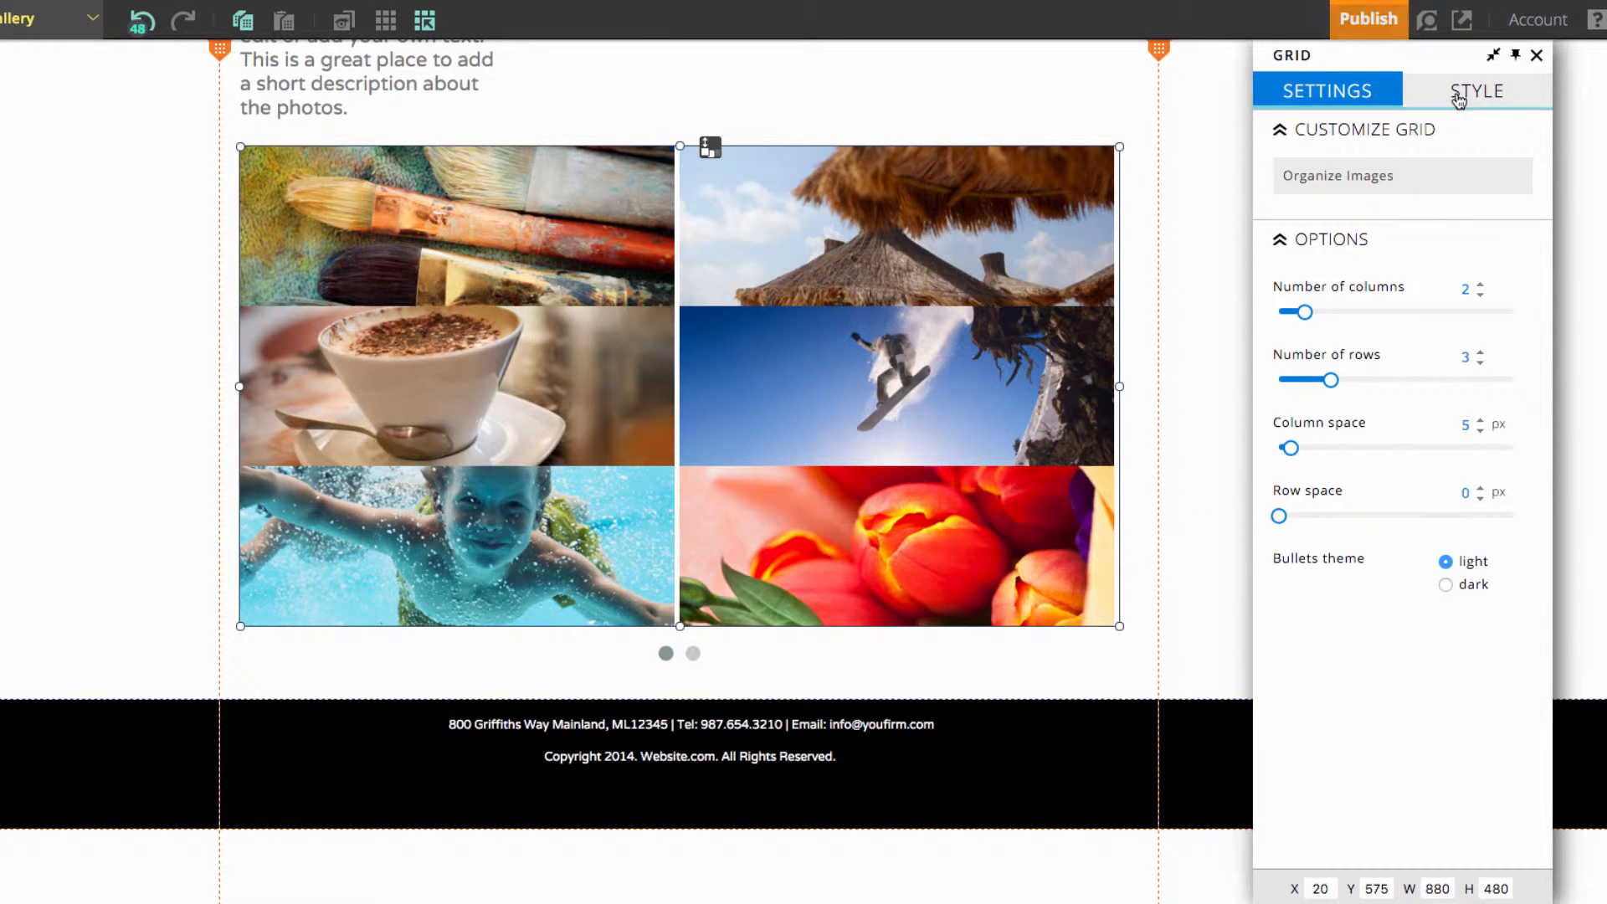
Step: Enable the image effect in the grid's tile style, try sepia, and choose black & white
click(1487, 92)
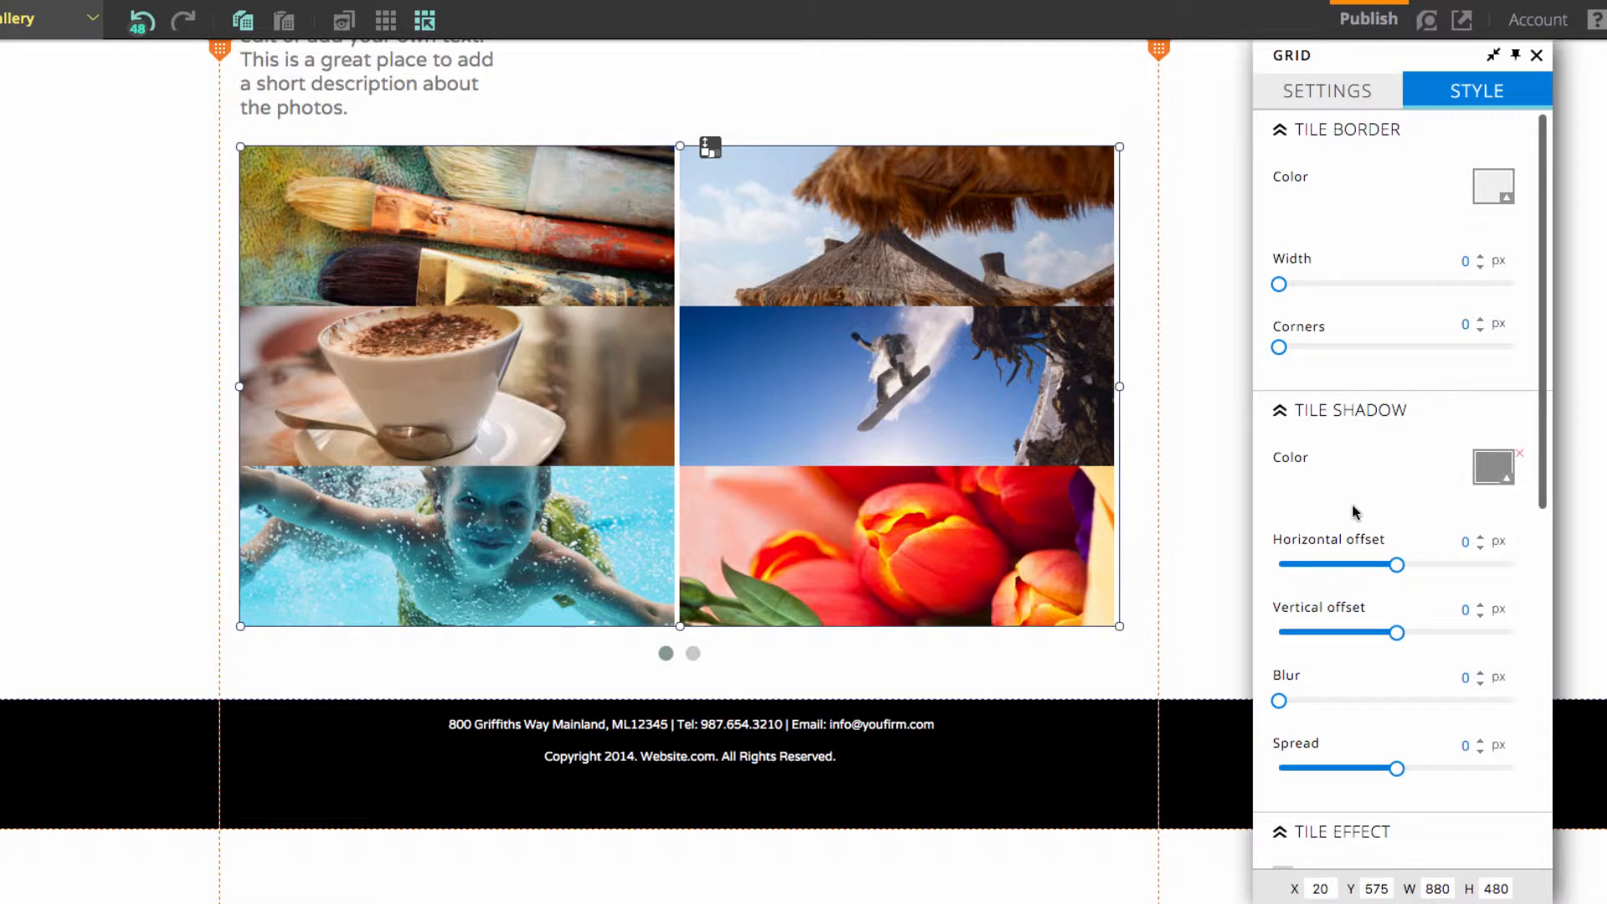
scroll(1356, 507, down, 8)
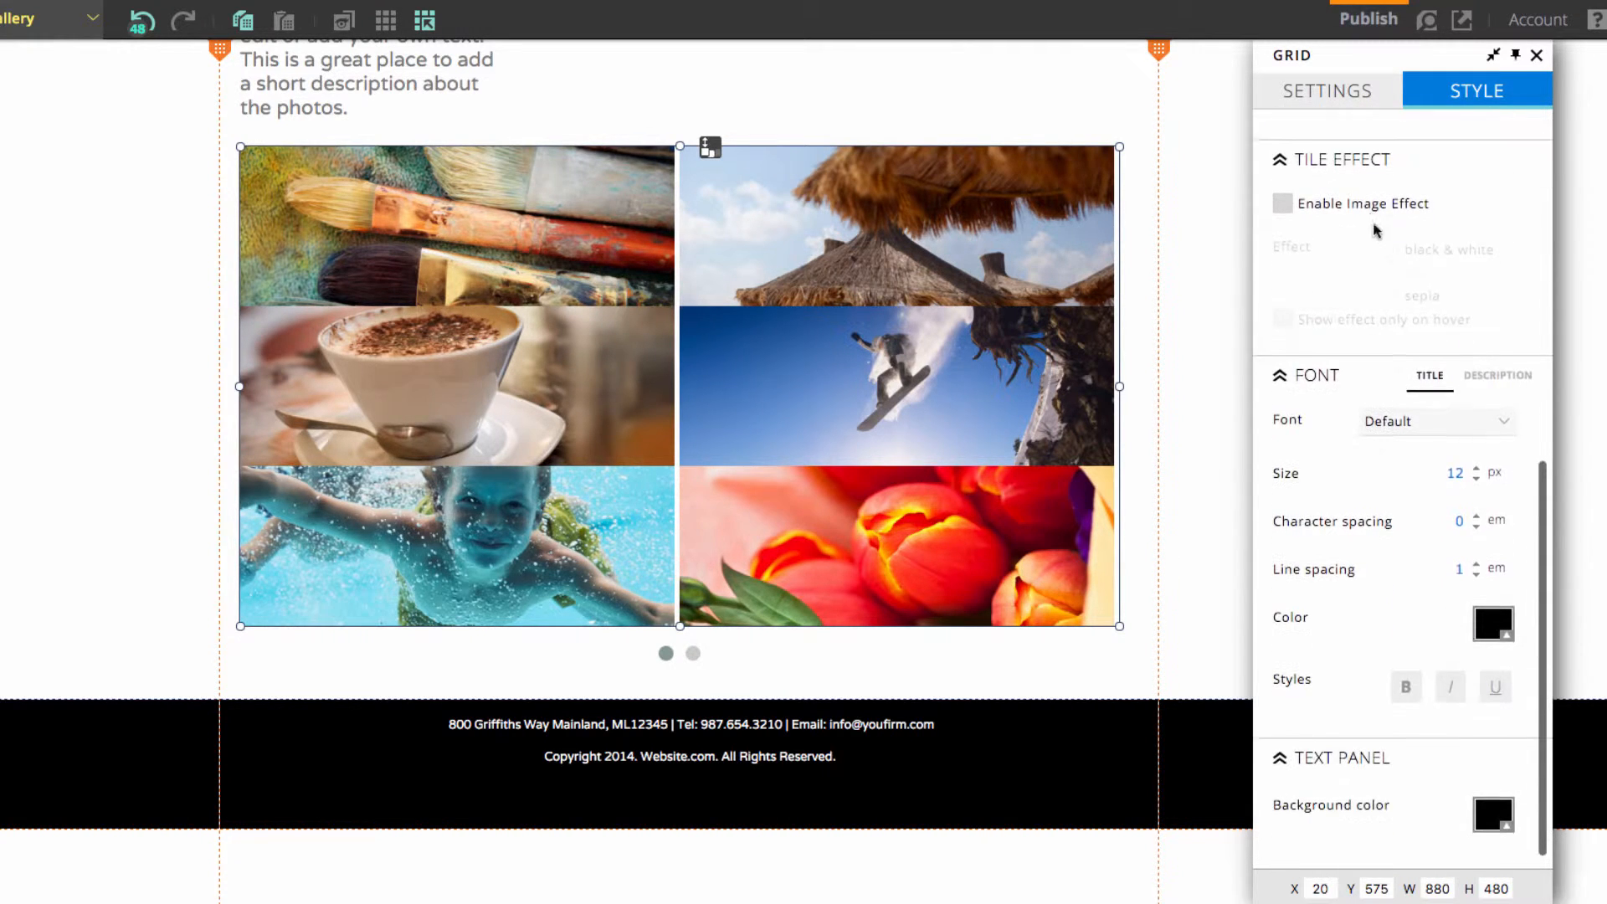
scroll(1377, 231, down, 1)
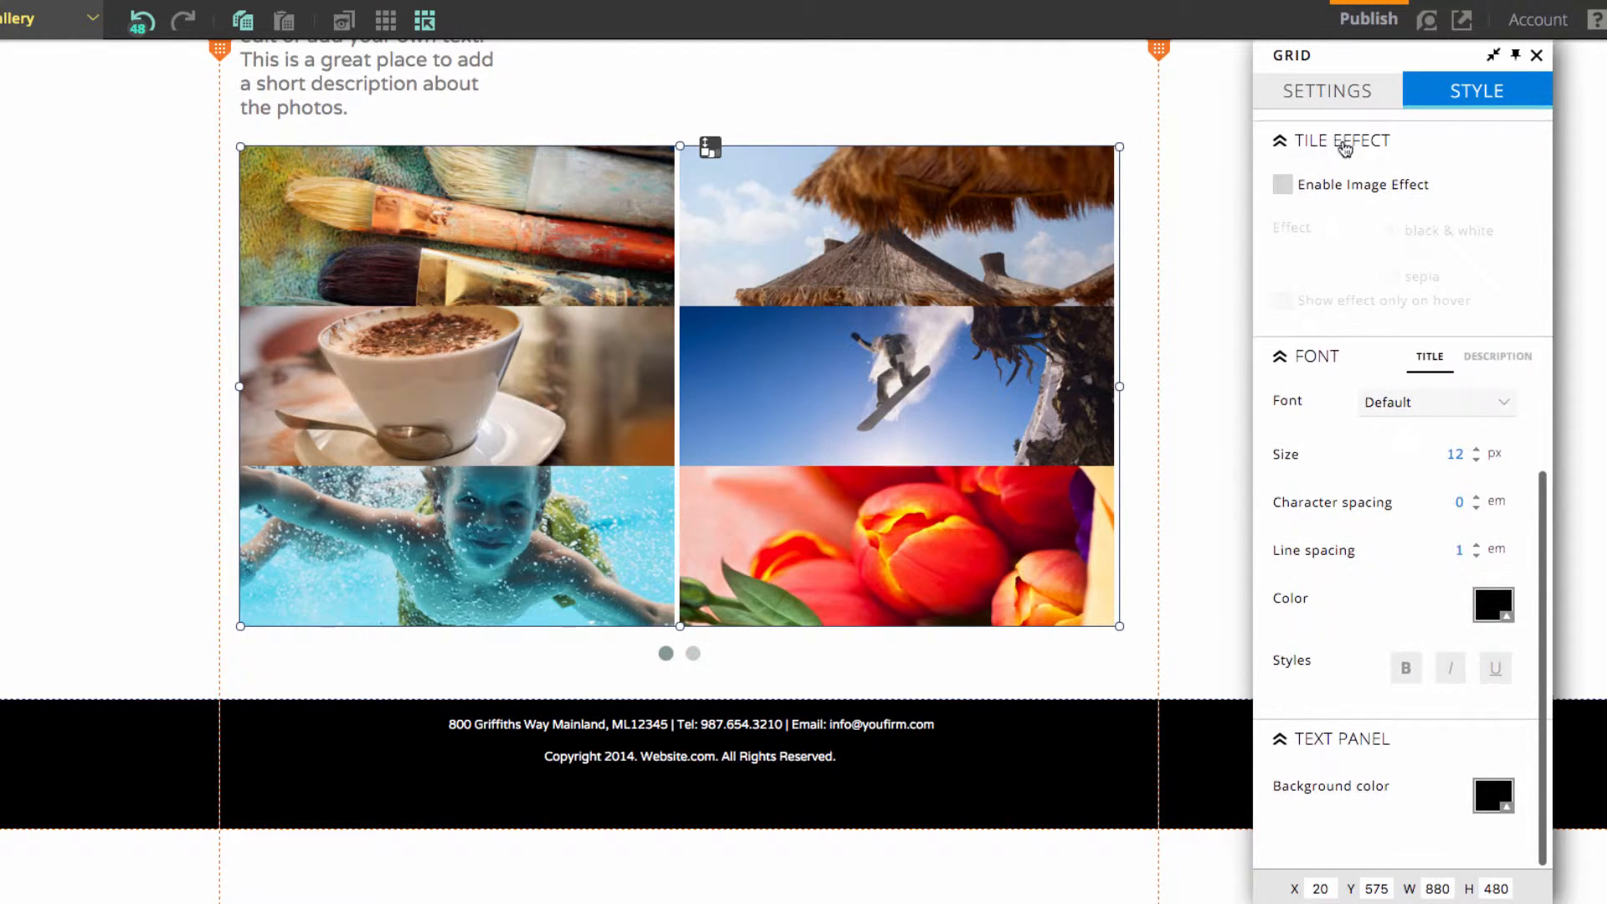
click(1282, 186)
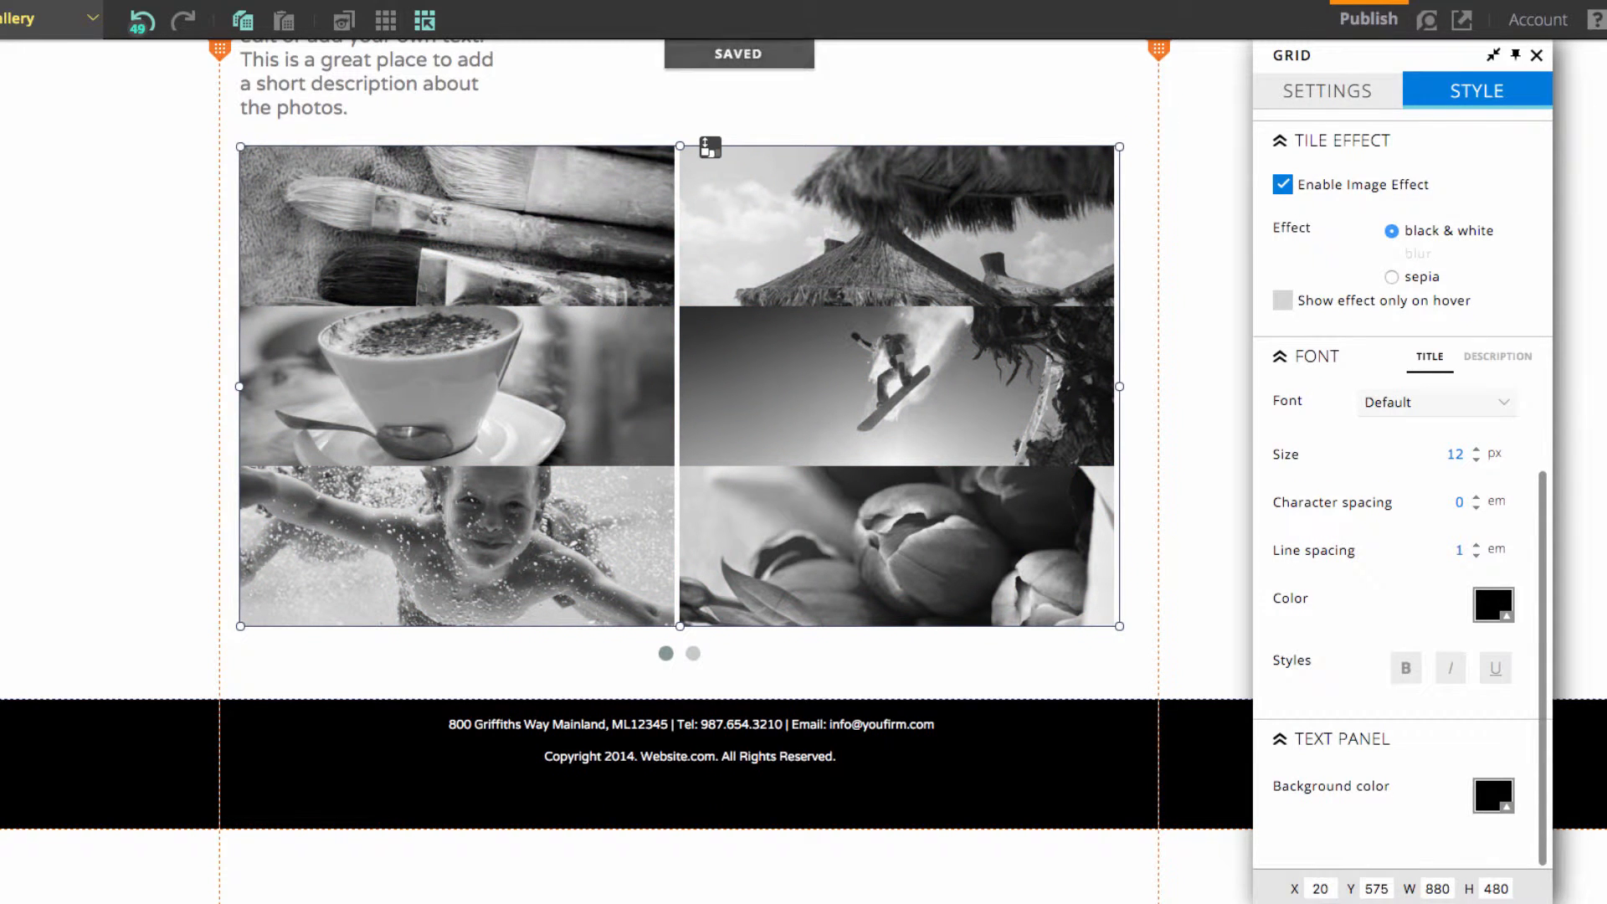
click(1392, 277)
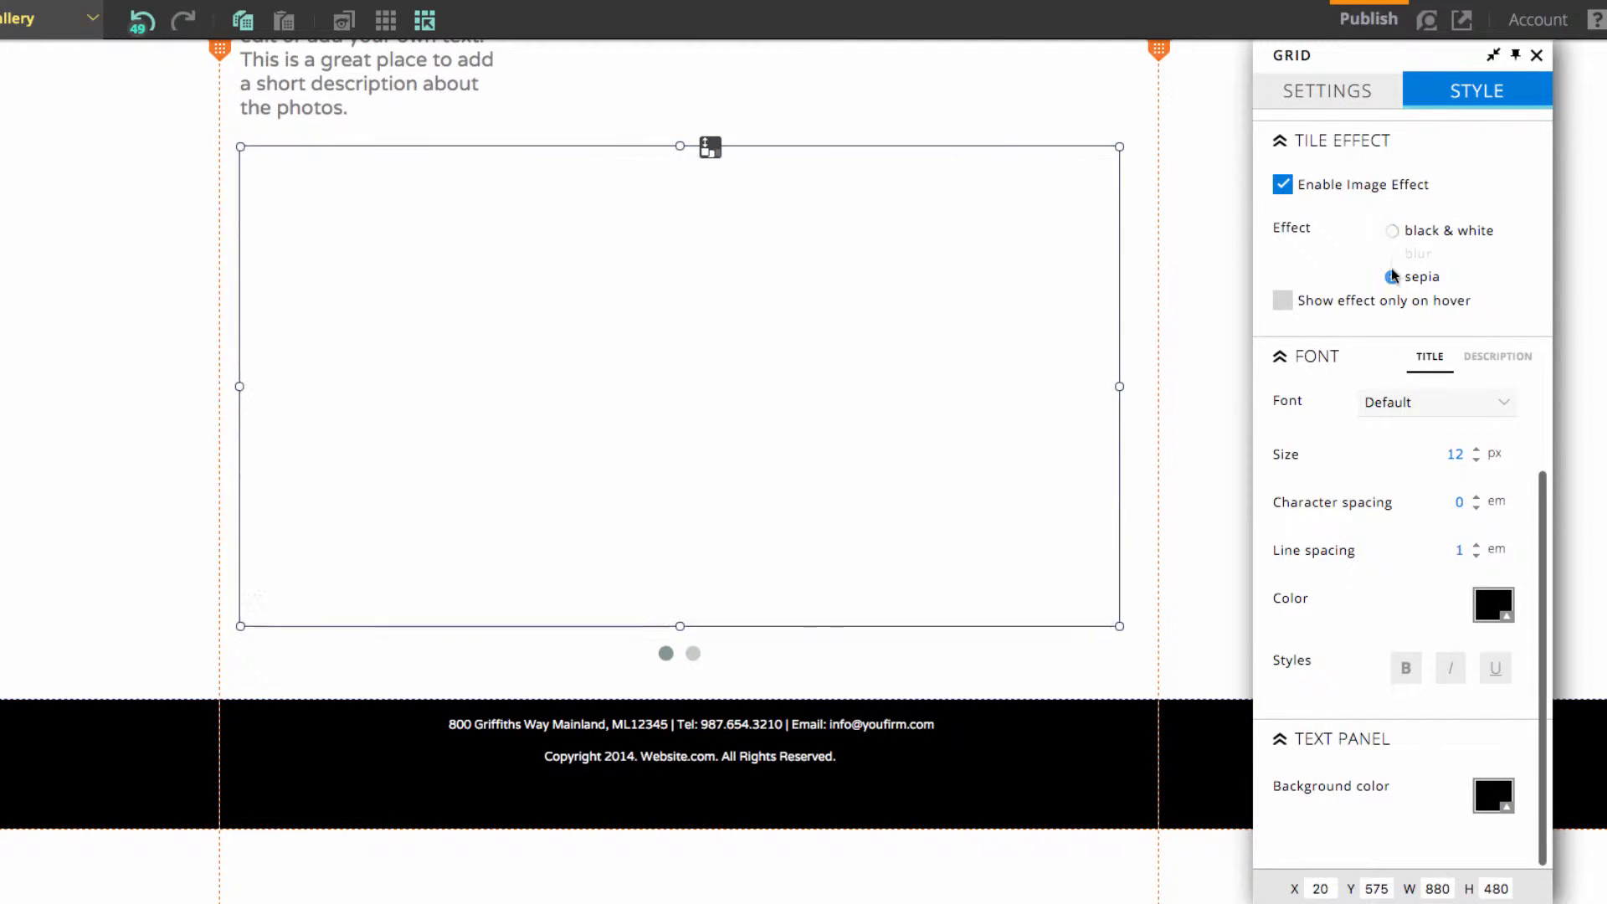
click(1392, 231)
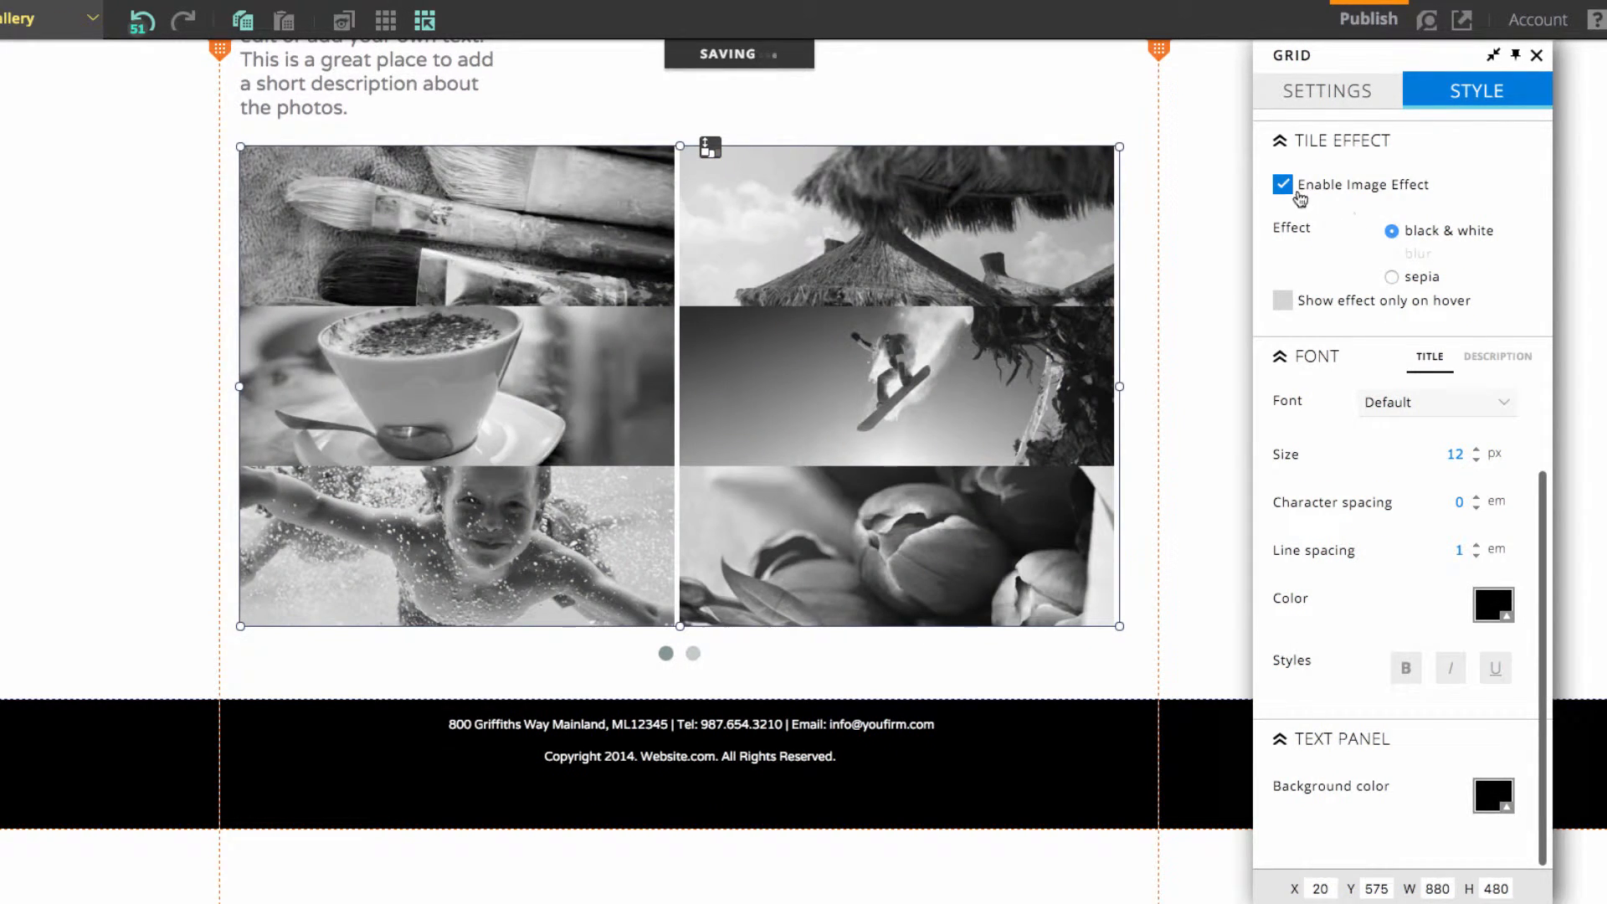
Step: Turn the tile image effect off and on again, and set the black & white effect to show only on hover
click(1298, 194)
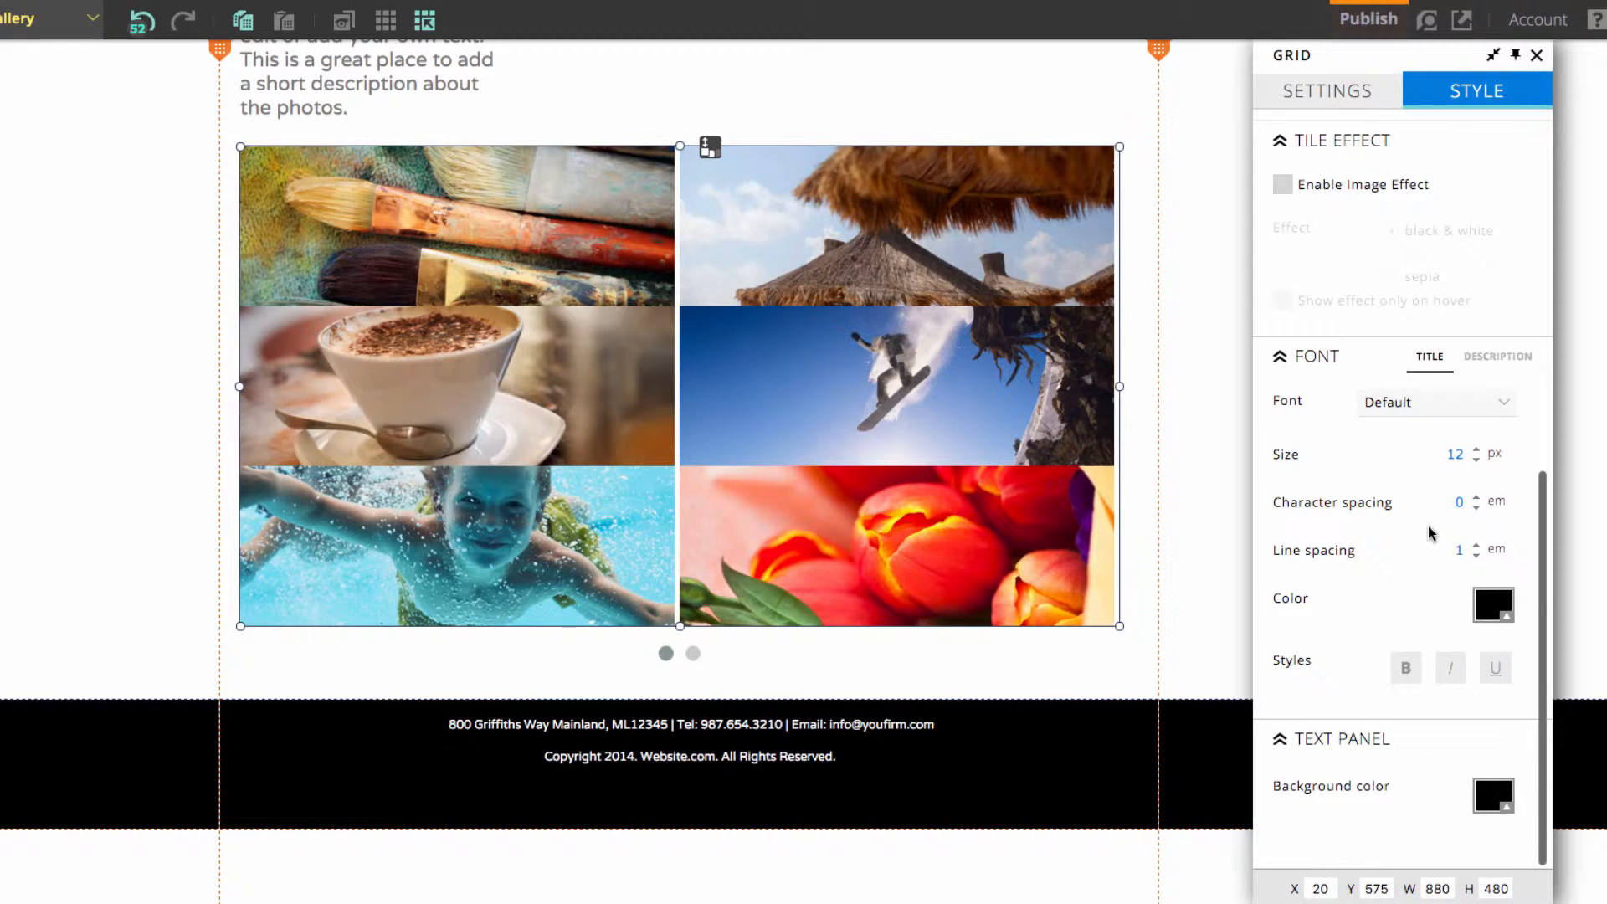
click(1285, 187)
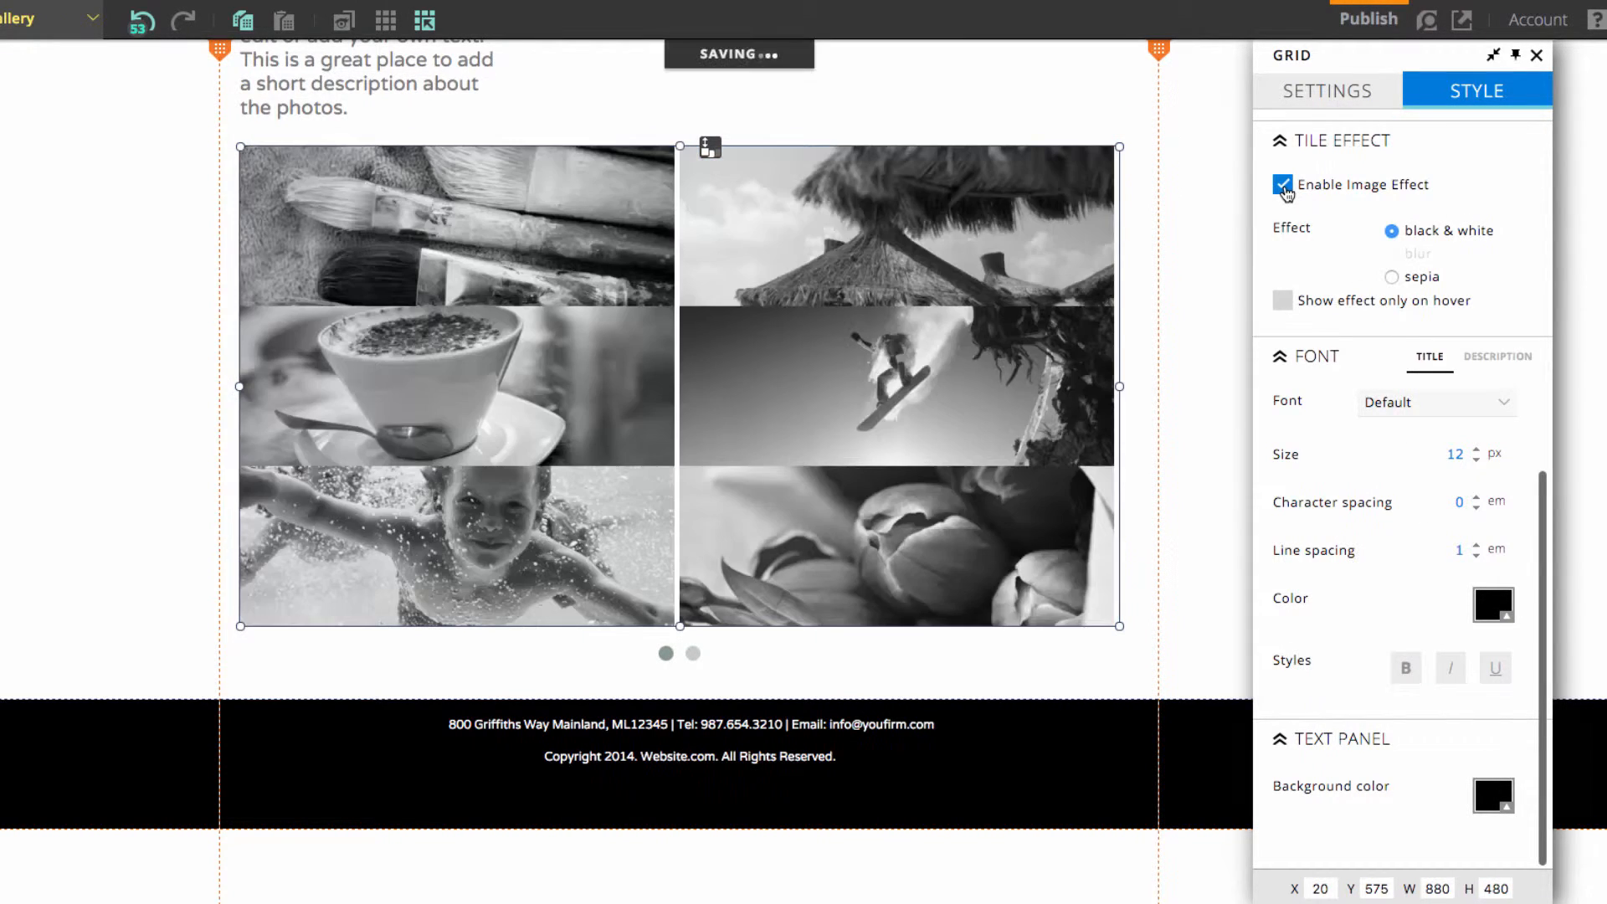
click(1286, 306)
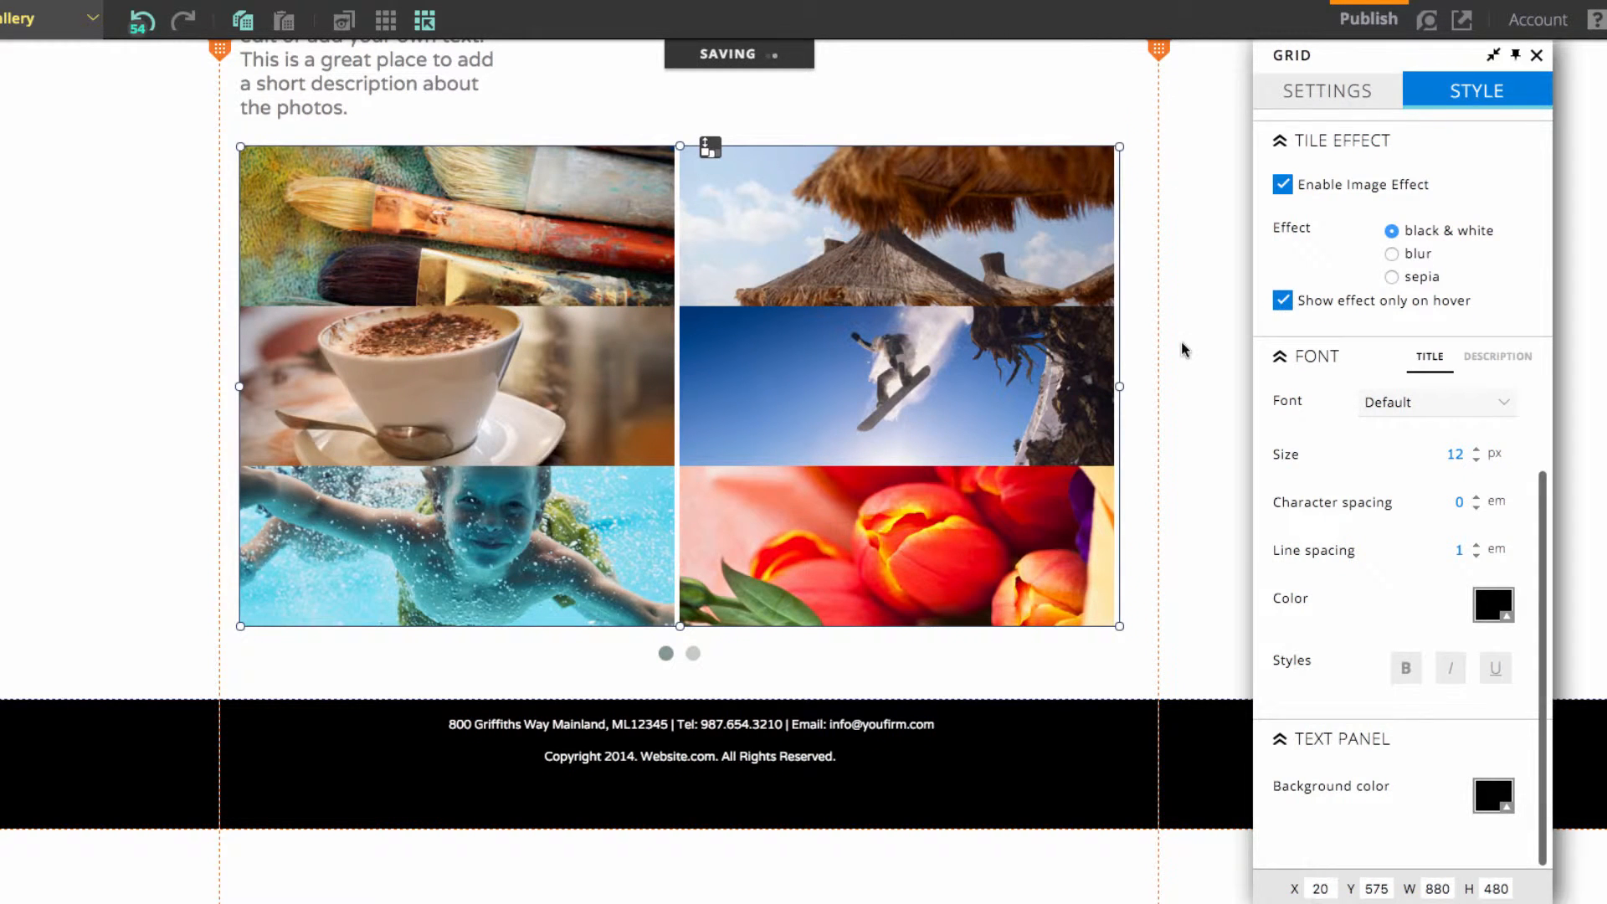
Step: Preview the Gallery page, check the hover effect on several grid tiles, and return to the editor
click(1182, 341)
click(1427, 20)
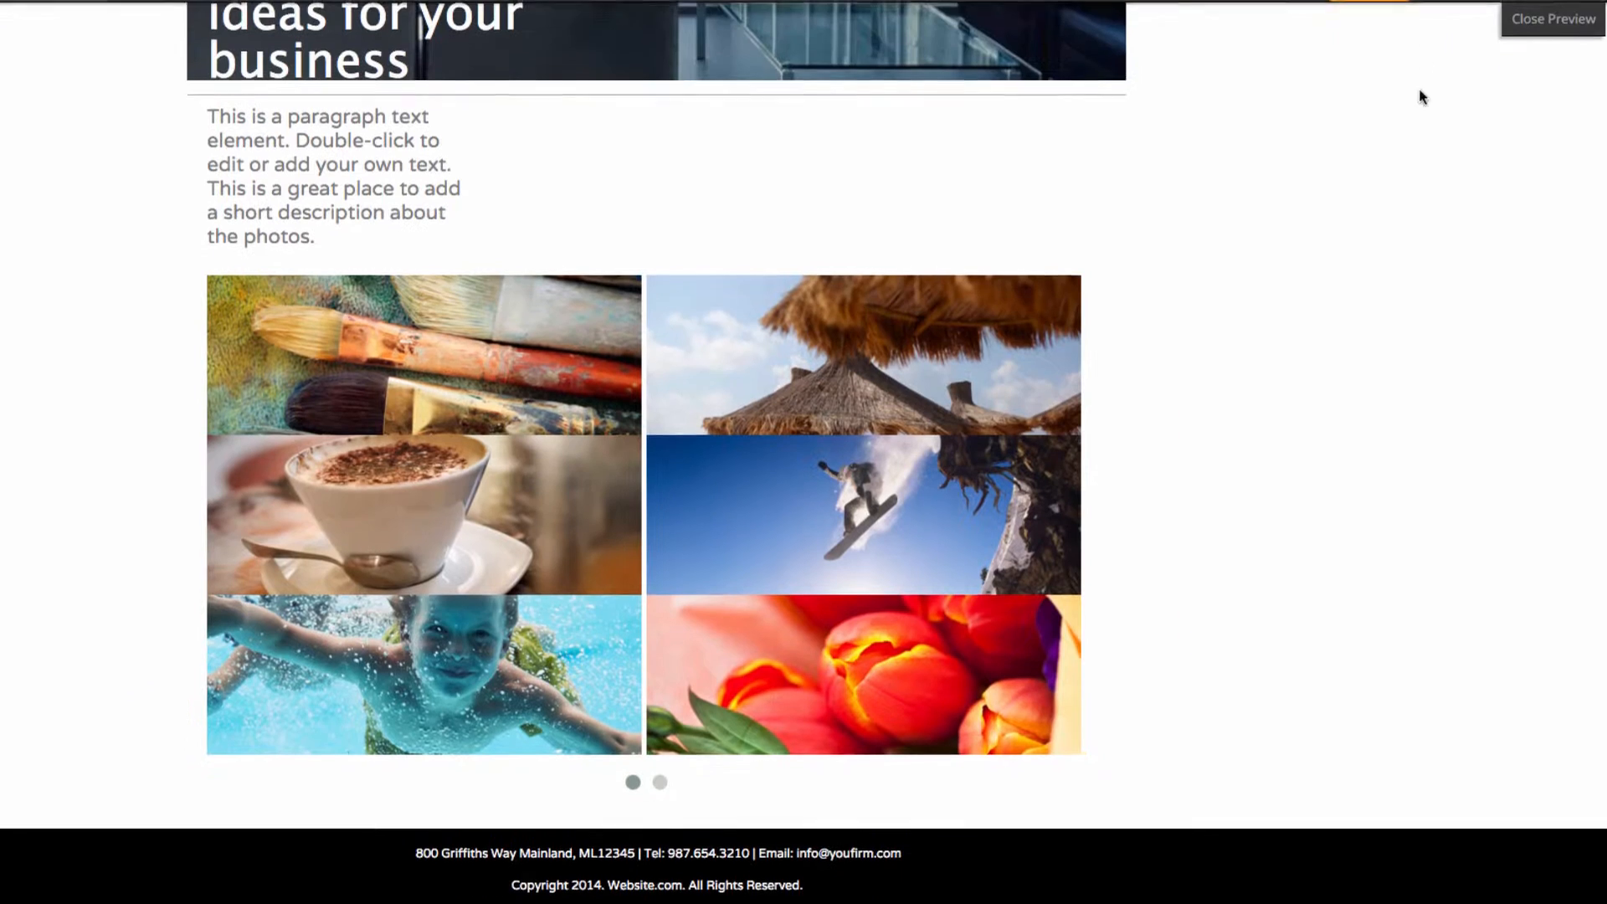
mouse_move(854, 527)
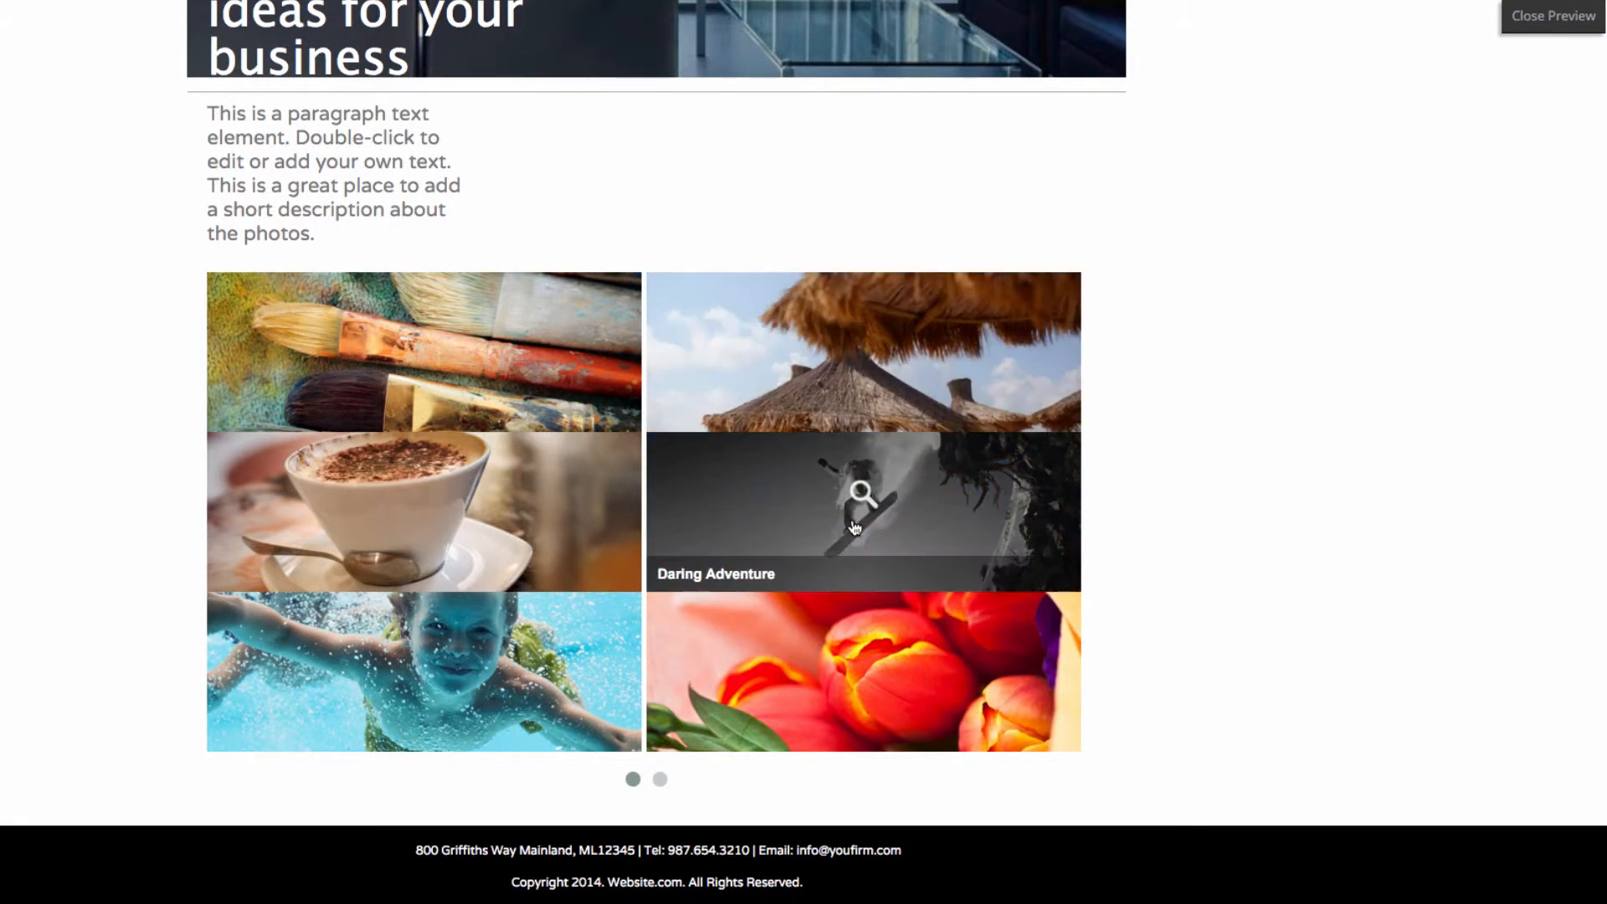
mouse_move(311, 677)
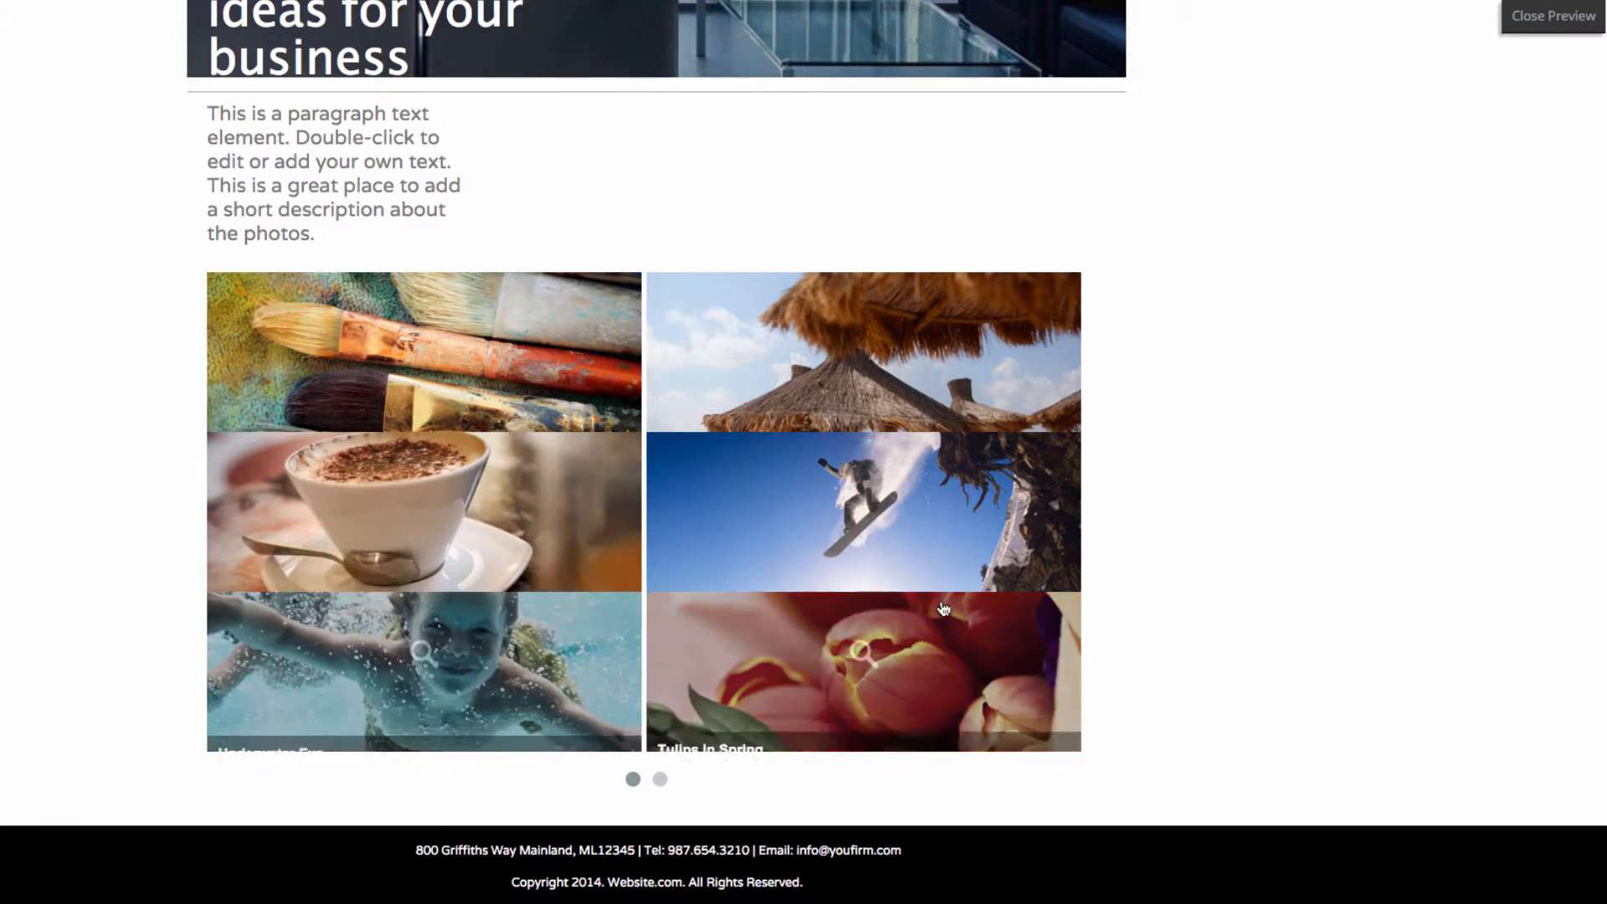
click(1553, 16)
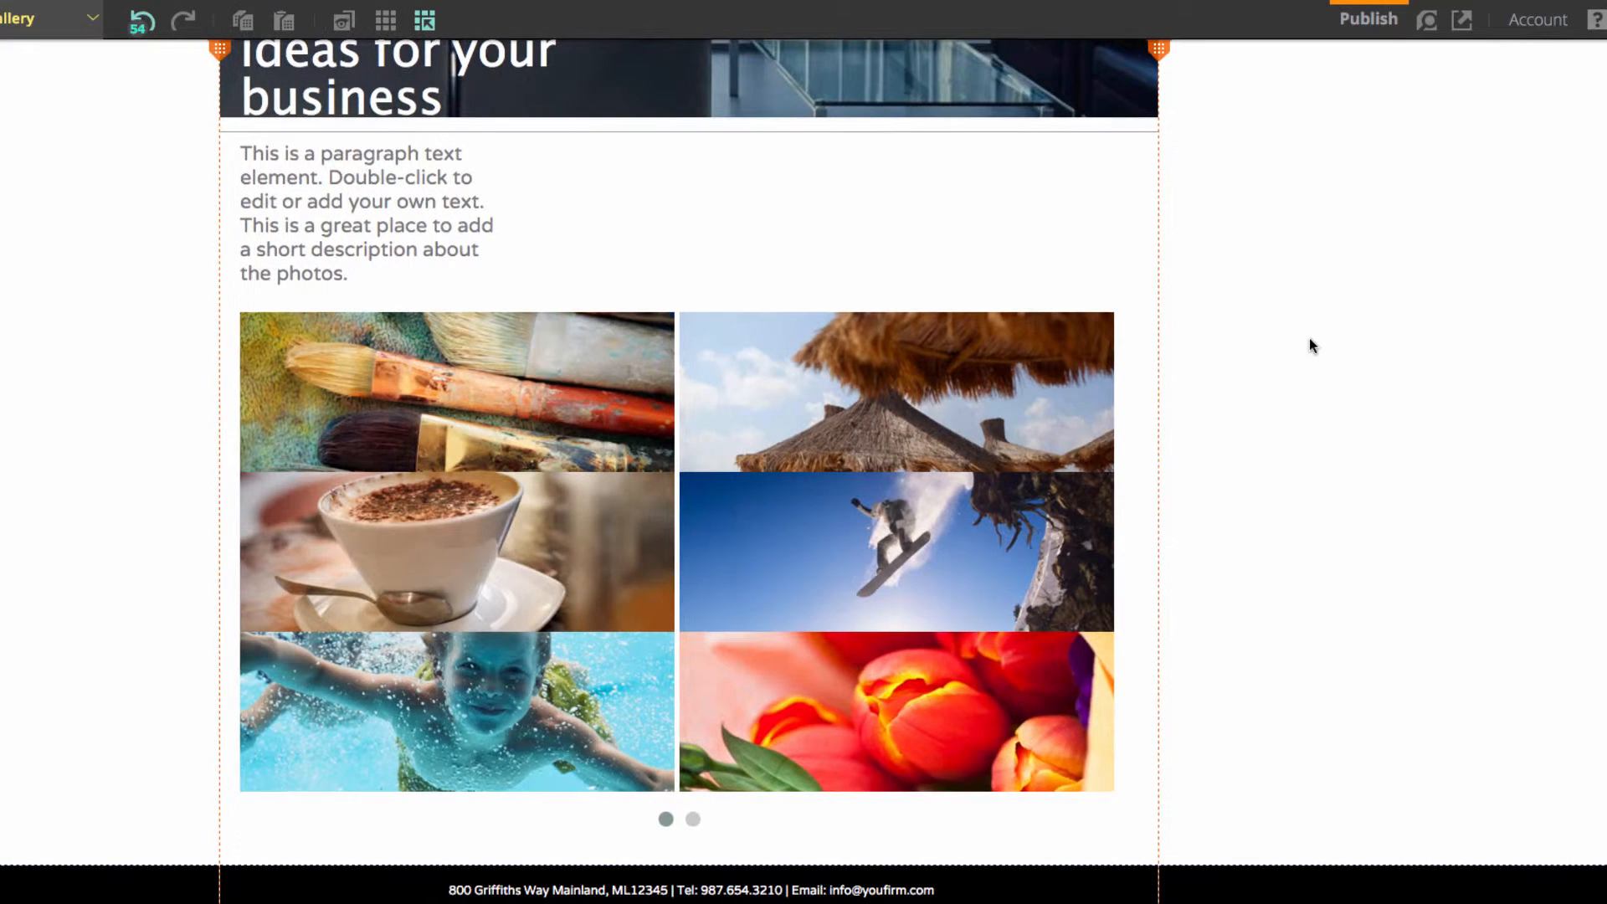
Step: Convert the grid gallery to Tiles and move the footer's upper boundary down below the last row of images
click(949, 523)
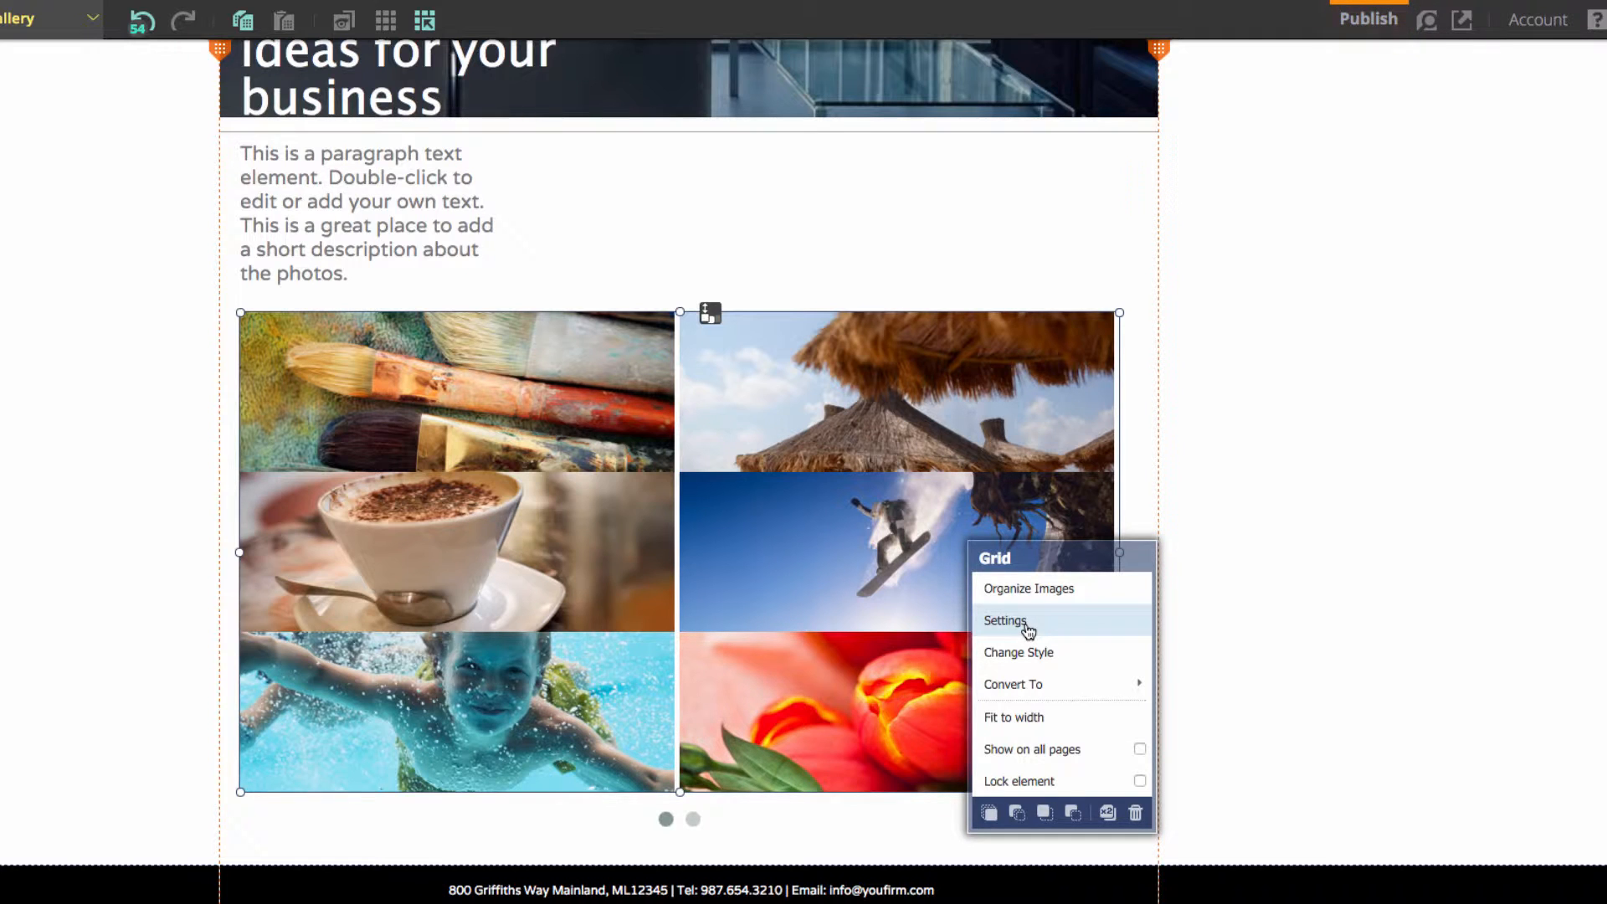
mouse_move(1023, 693)
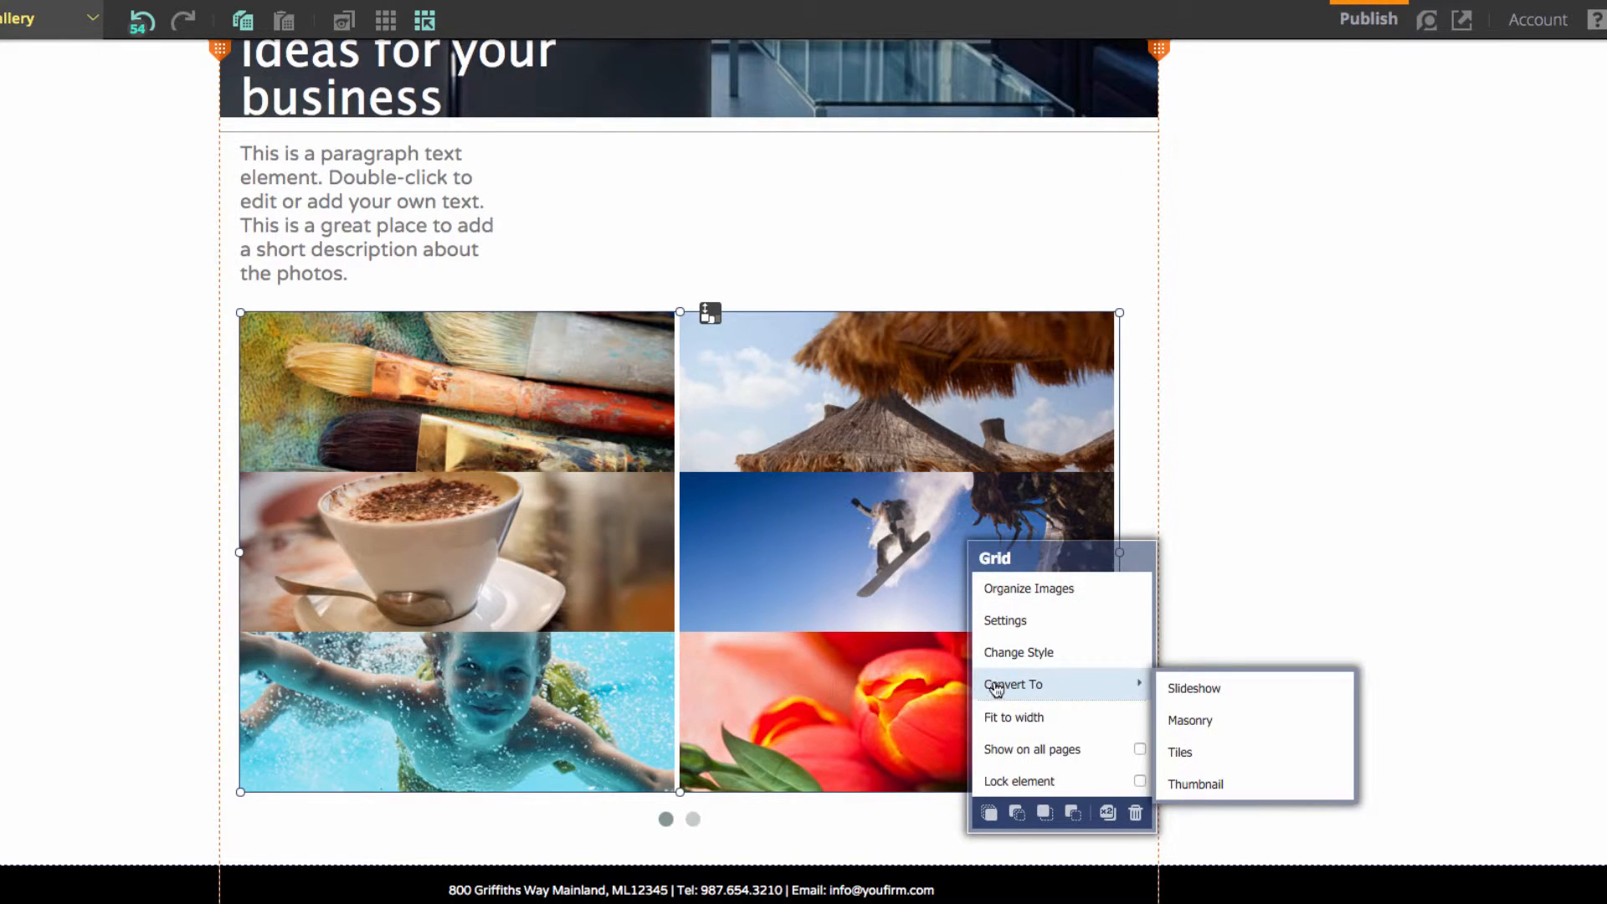
click(1200, 751)
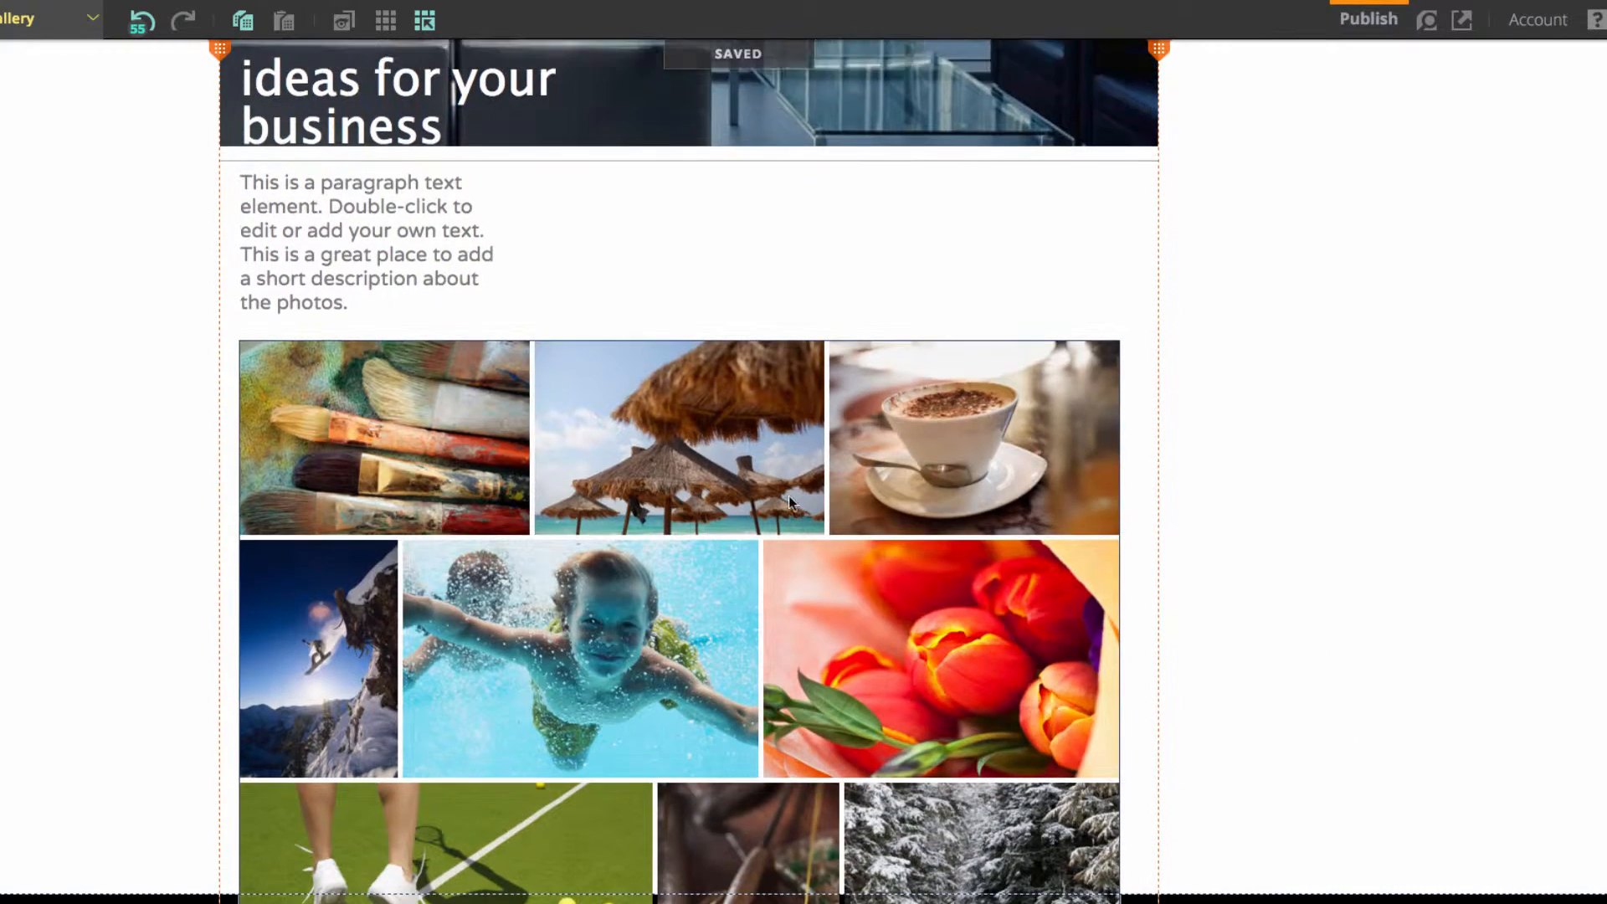
scroll(789, 495, down, 3)
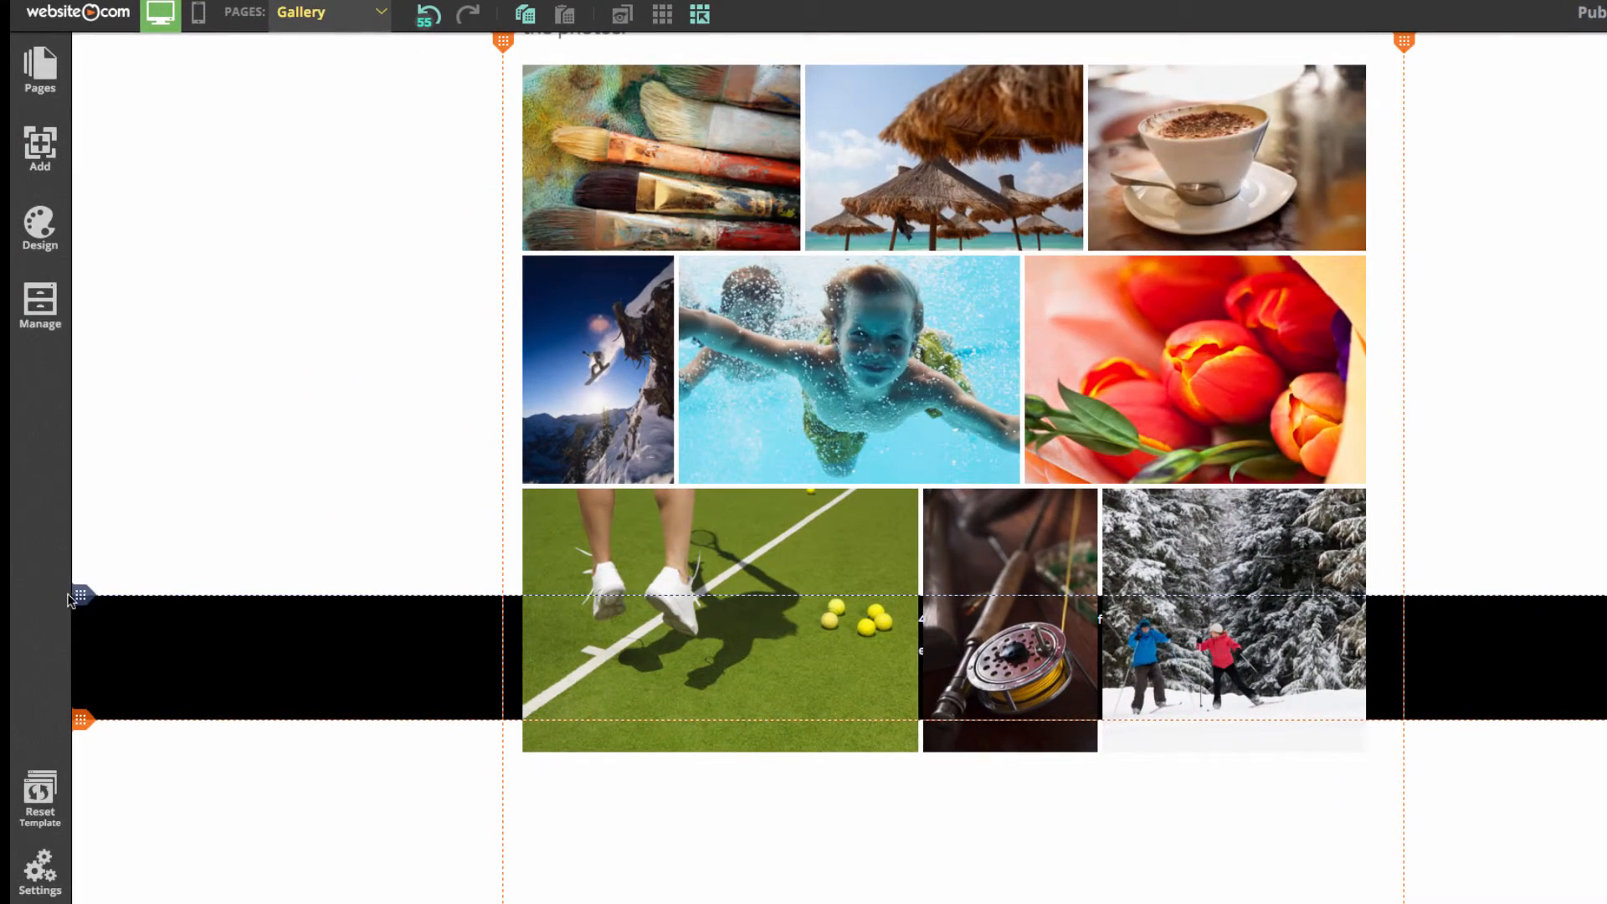
drag(79, 596, 79, 787)
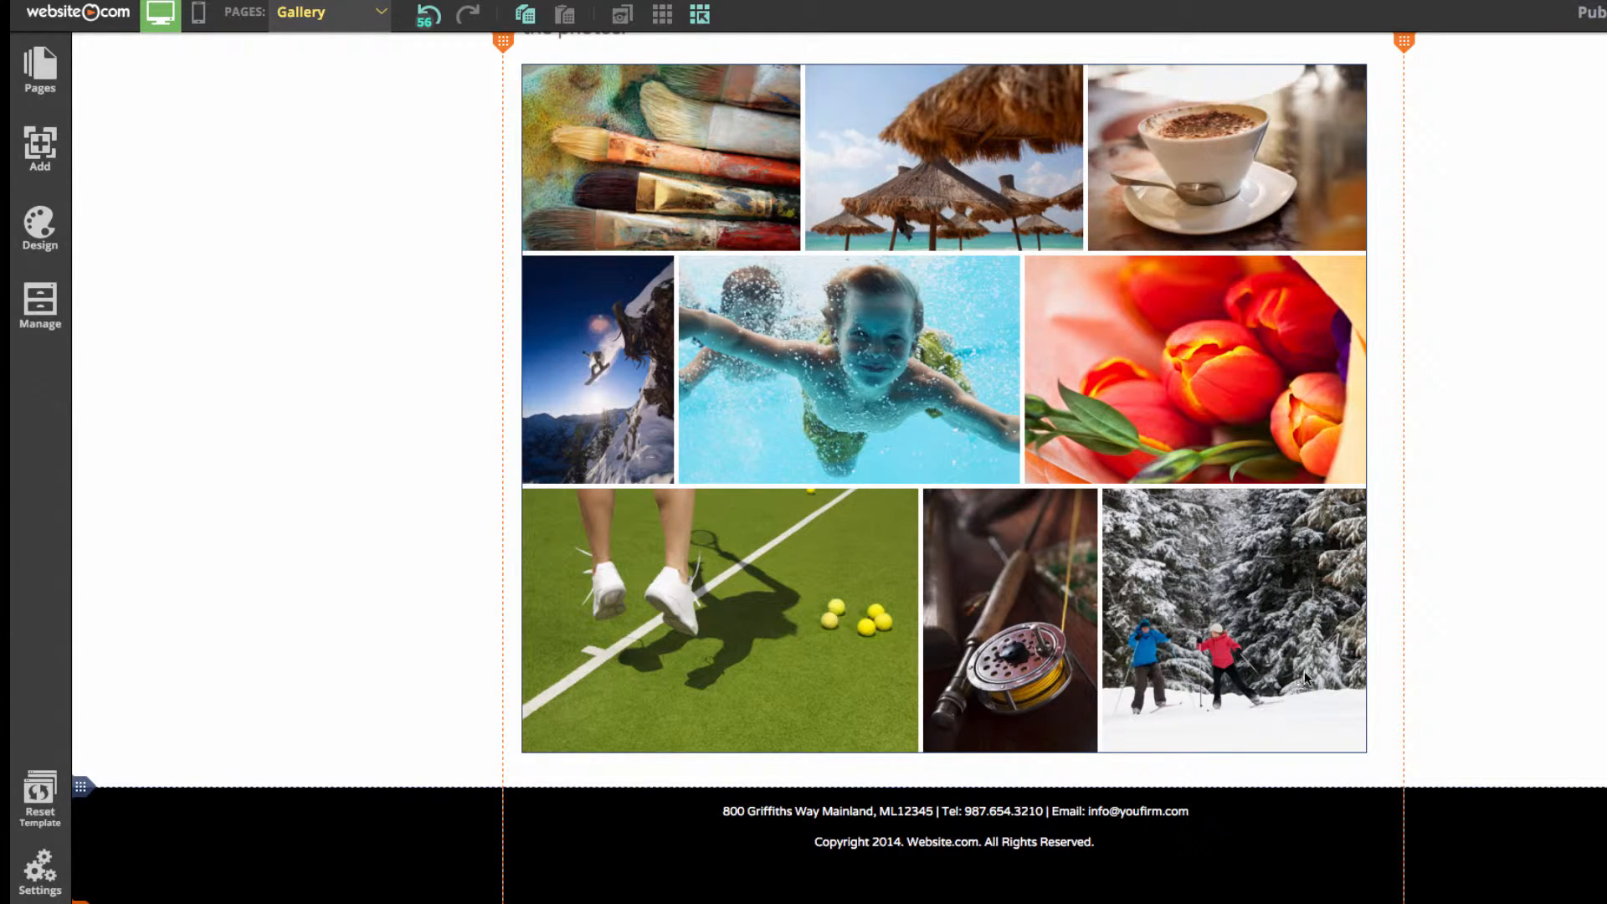
Step: Reorder the tiles gallery's images so the tulips photo comes first, and apply the new order
click(1009, 513)
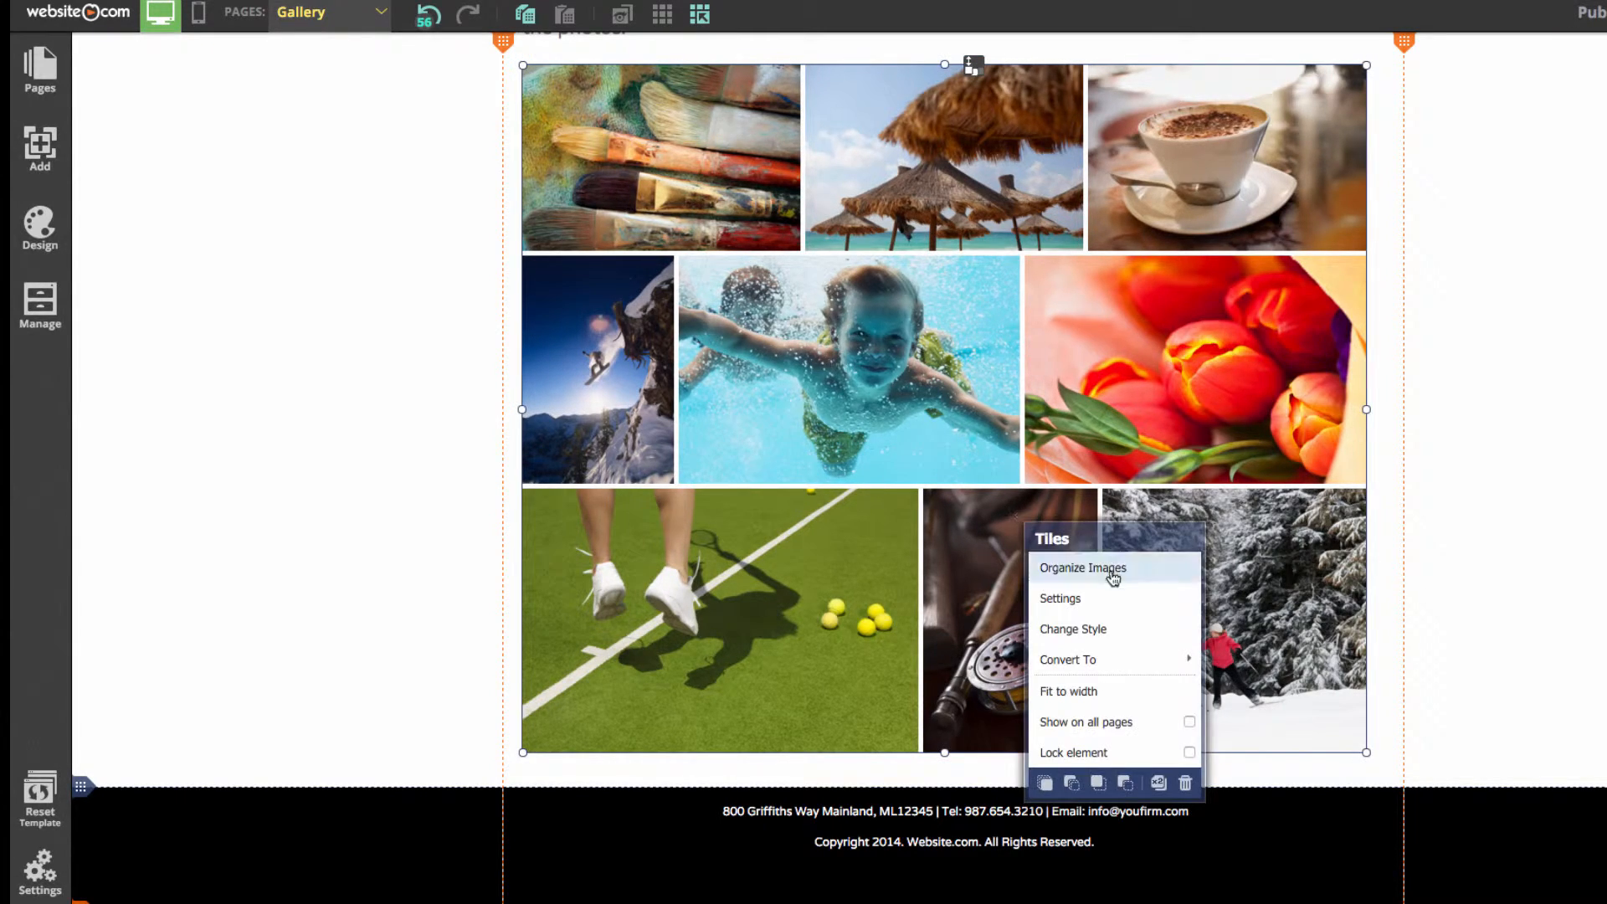
click(1083, 567)
drag(809, 407, 704, 280)
click(771, 734)
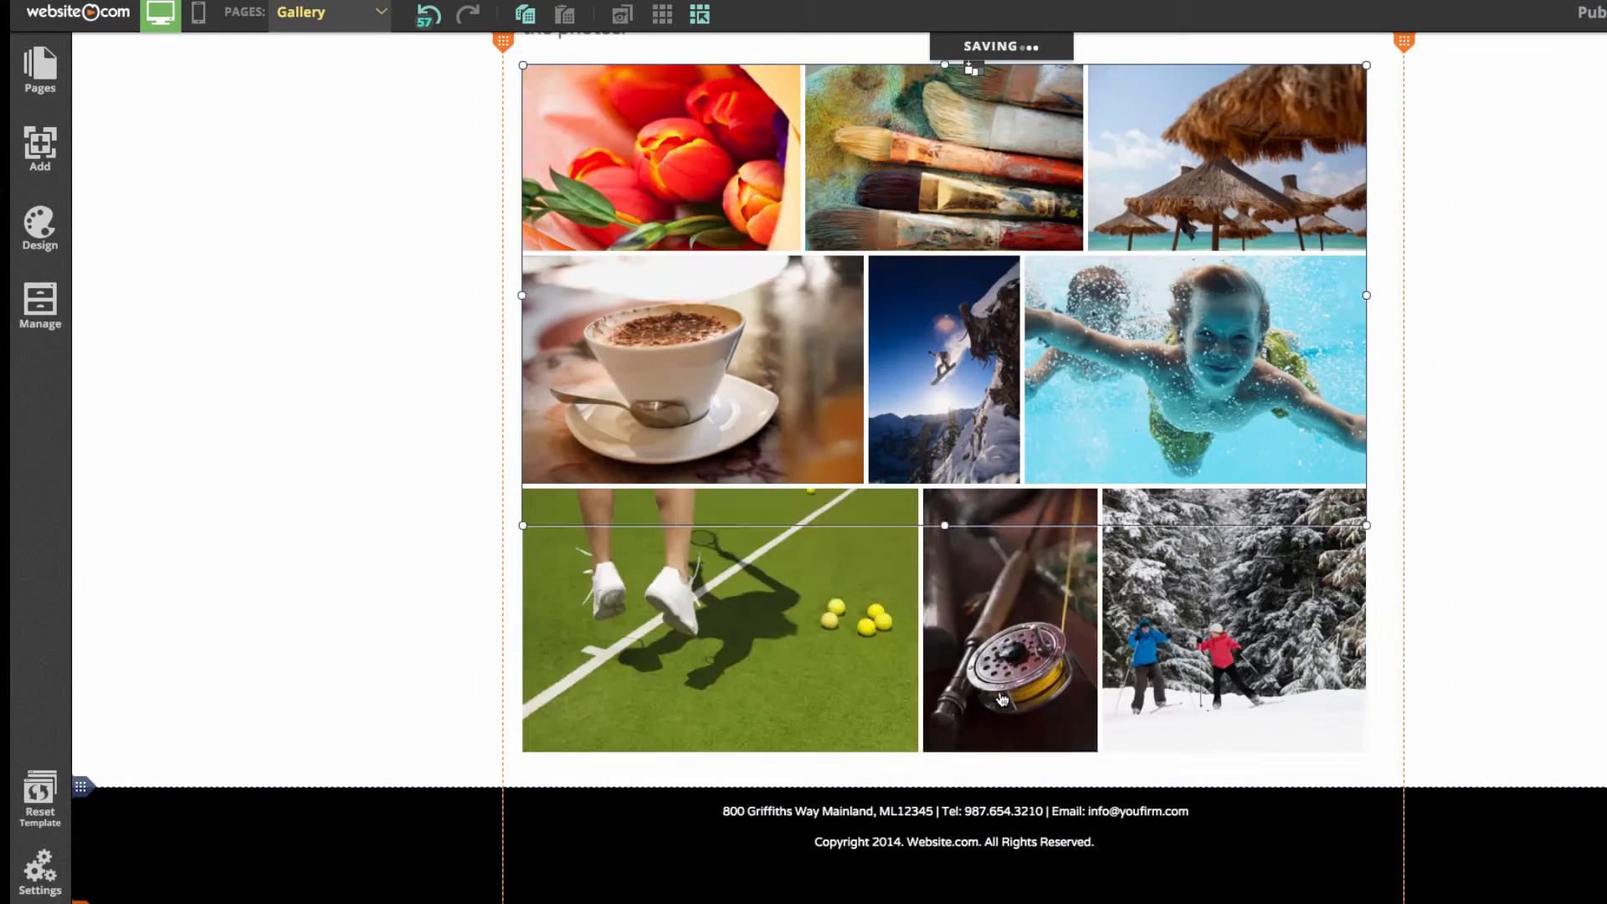
Step: Review the tiles gallery's spacing setting and its border, shadow, effect, font and text panel style options
click(1148, 463)
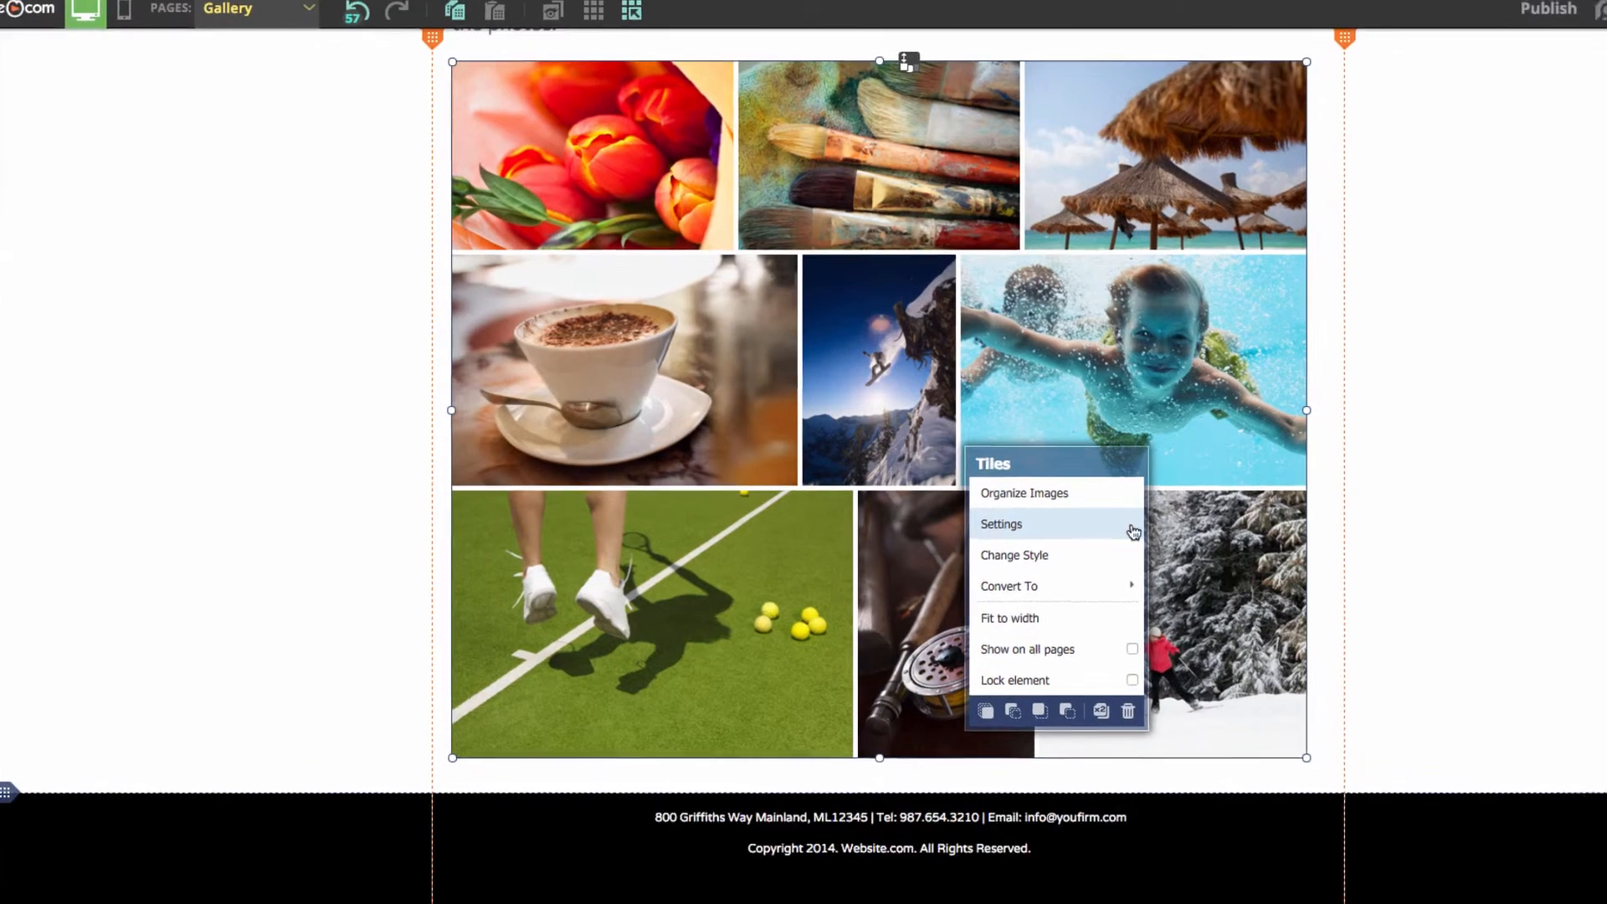
click(1117, 527)
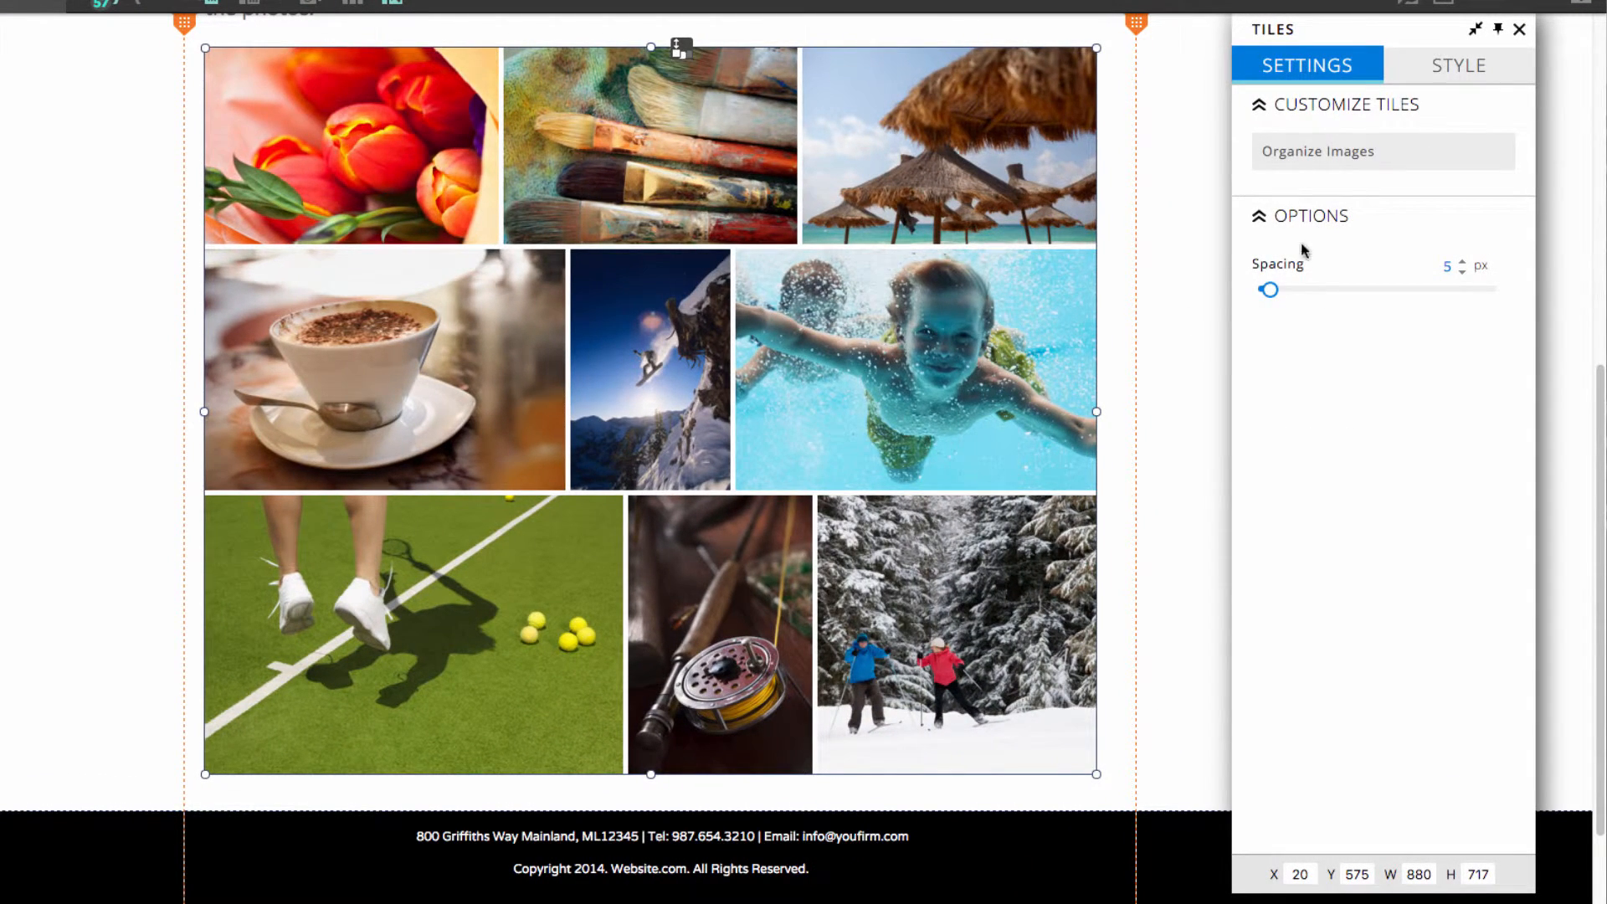
click(1427, 70)
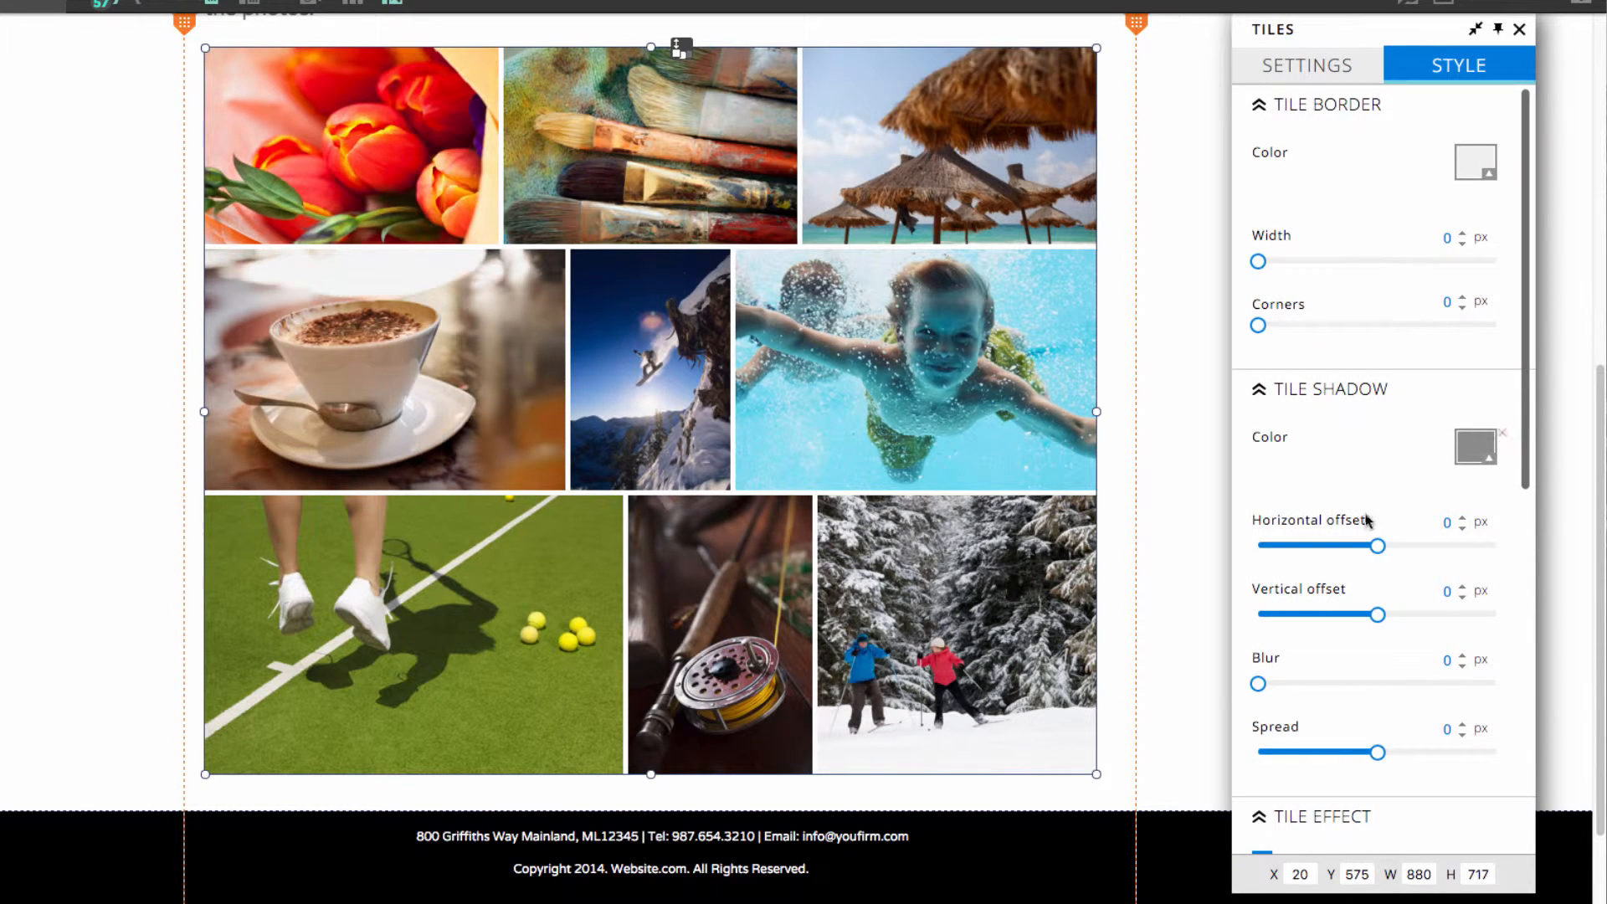
scroll(1369, 578, down, 8)
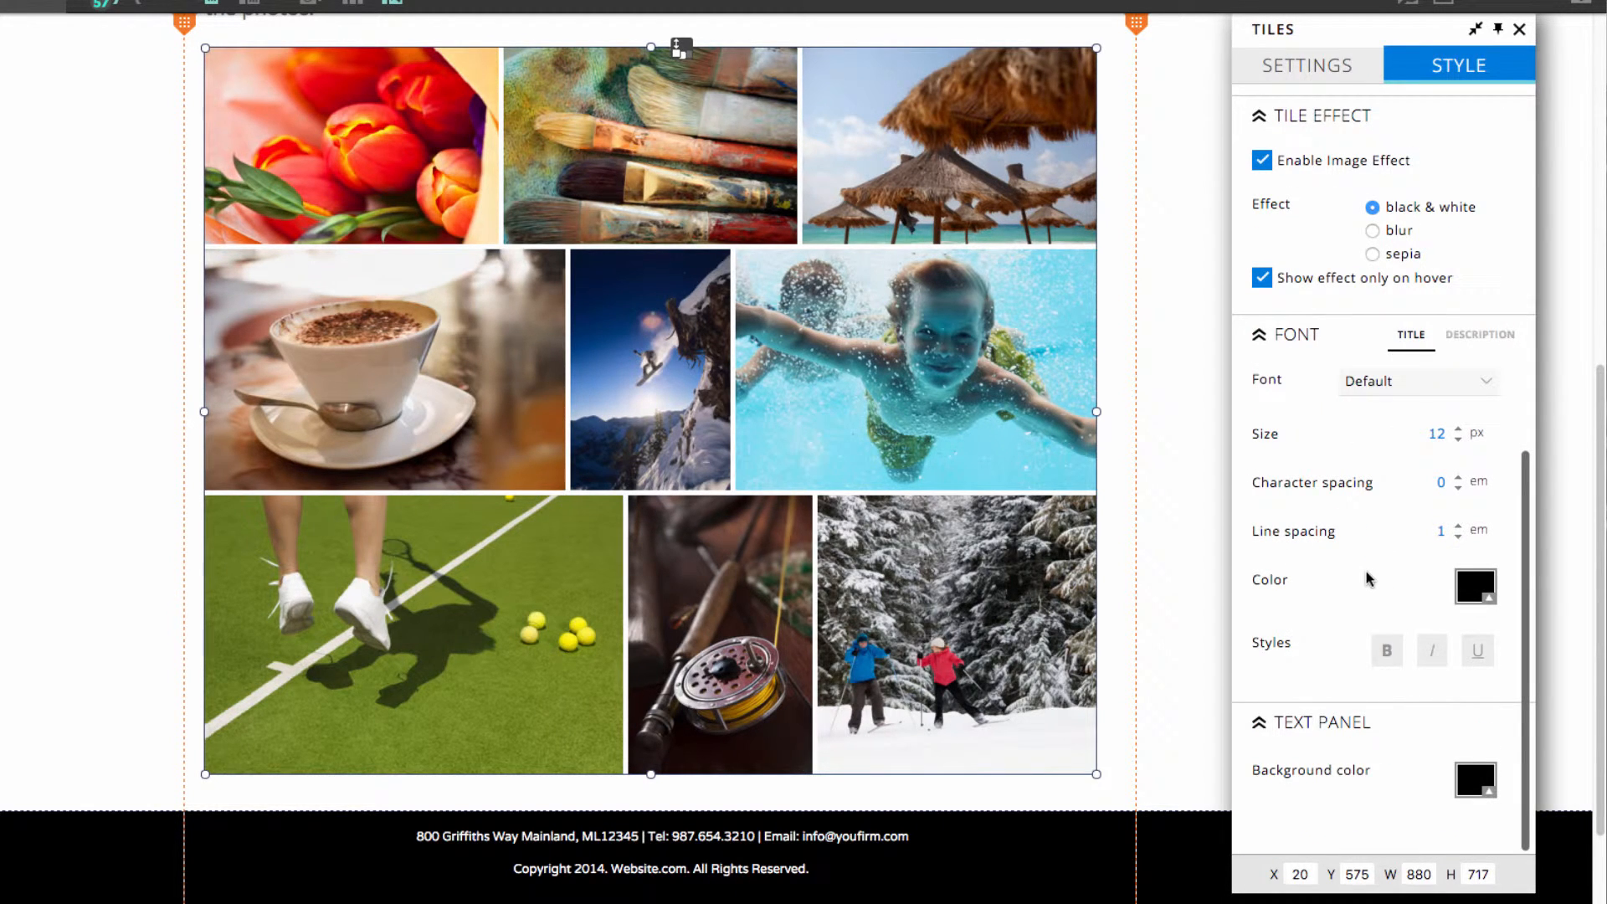
scroll(1374, 260, up, 2)
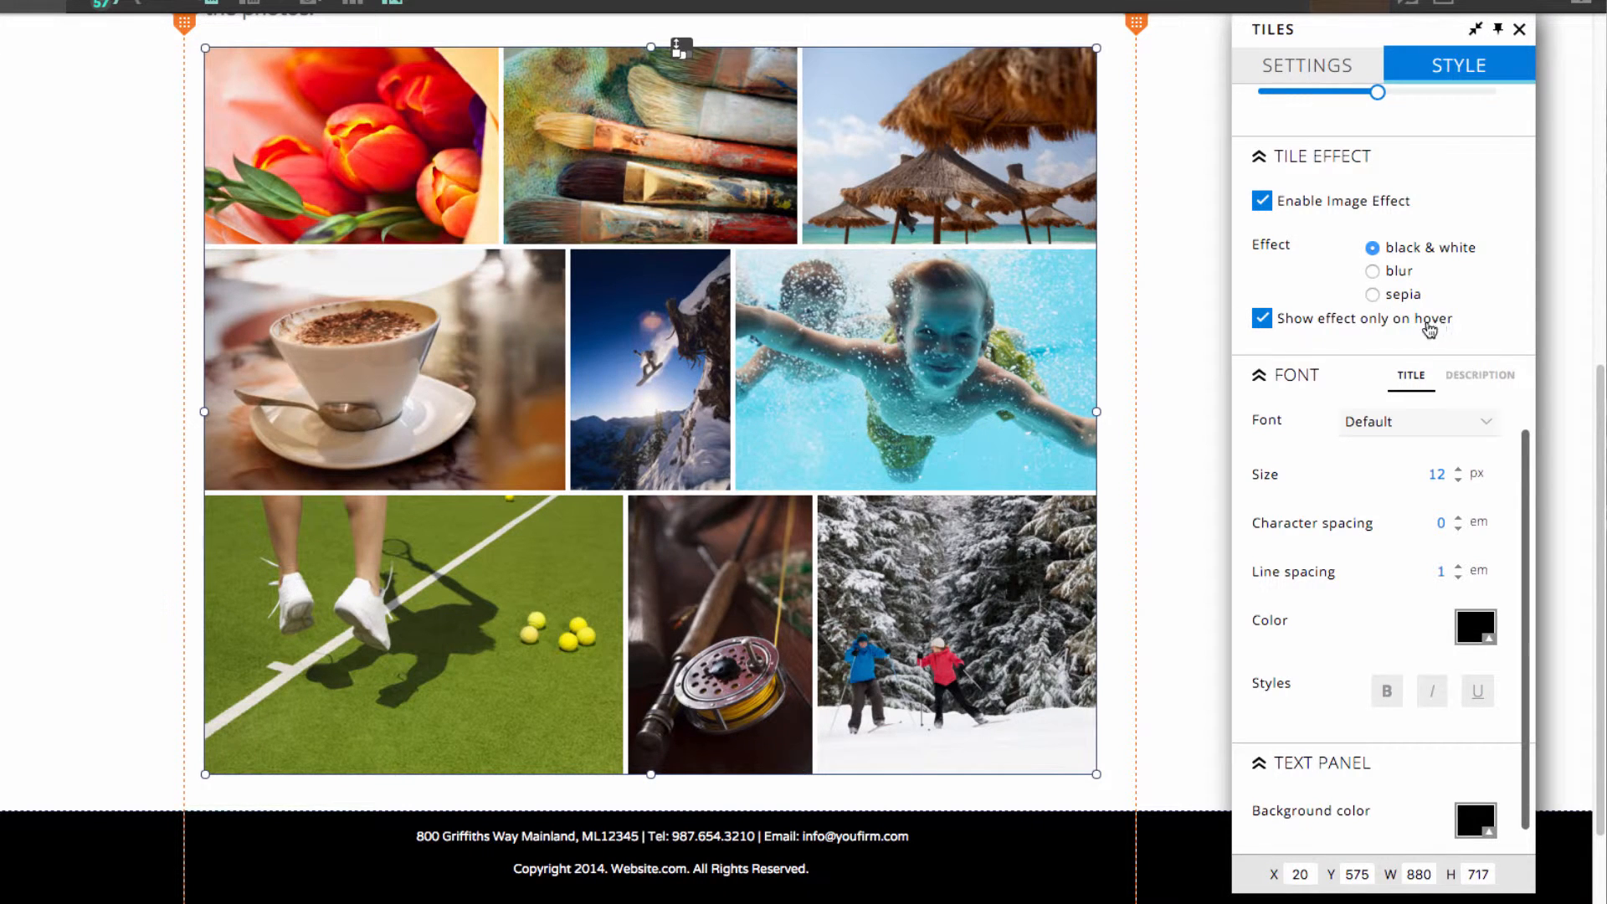
right_click(1199, 353)
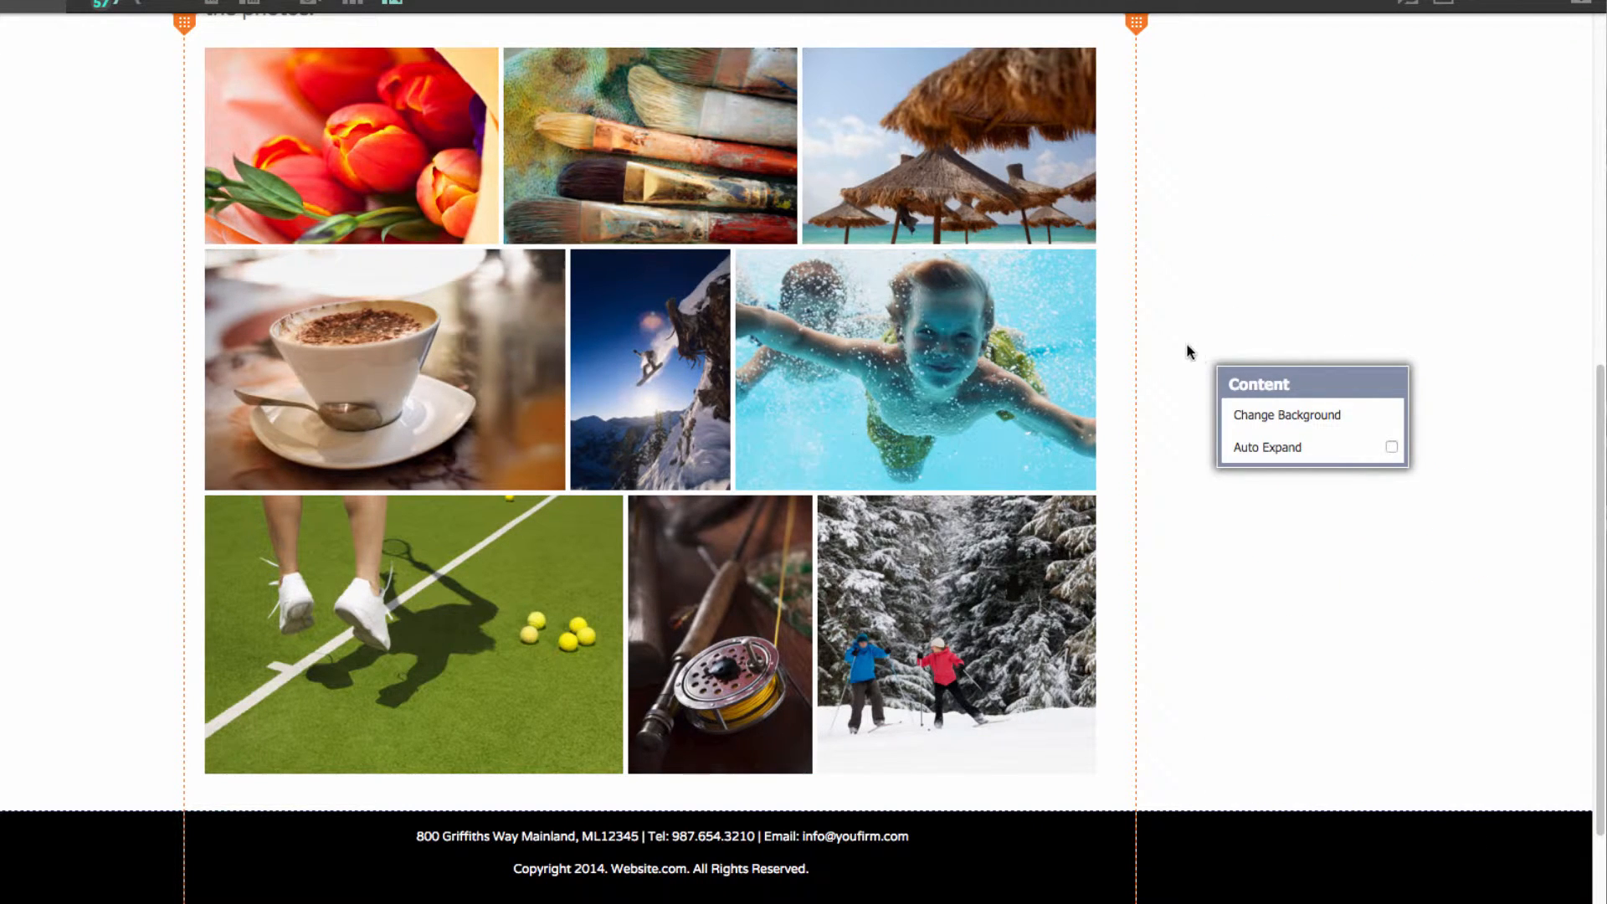
Step: Convert the tiles gallery to a Thumbnail gallery
right_click(778, 360)
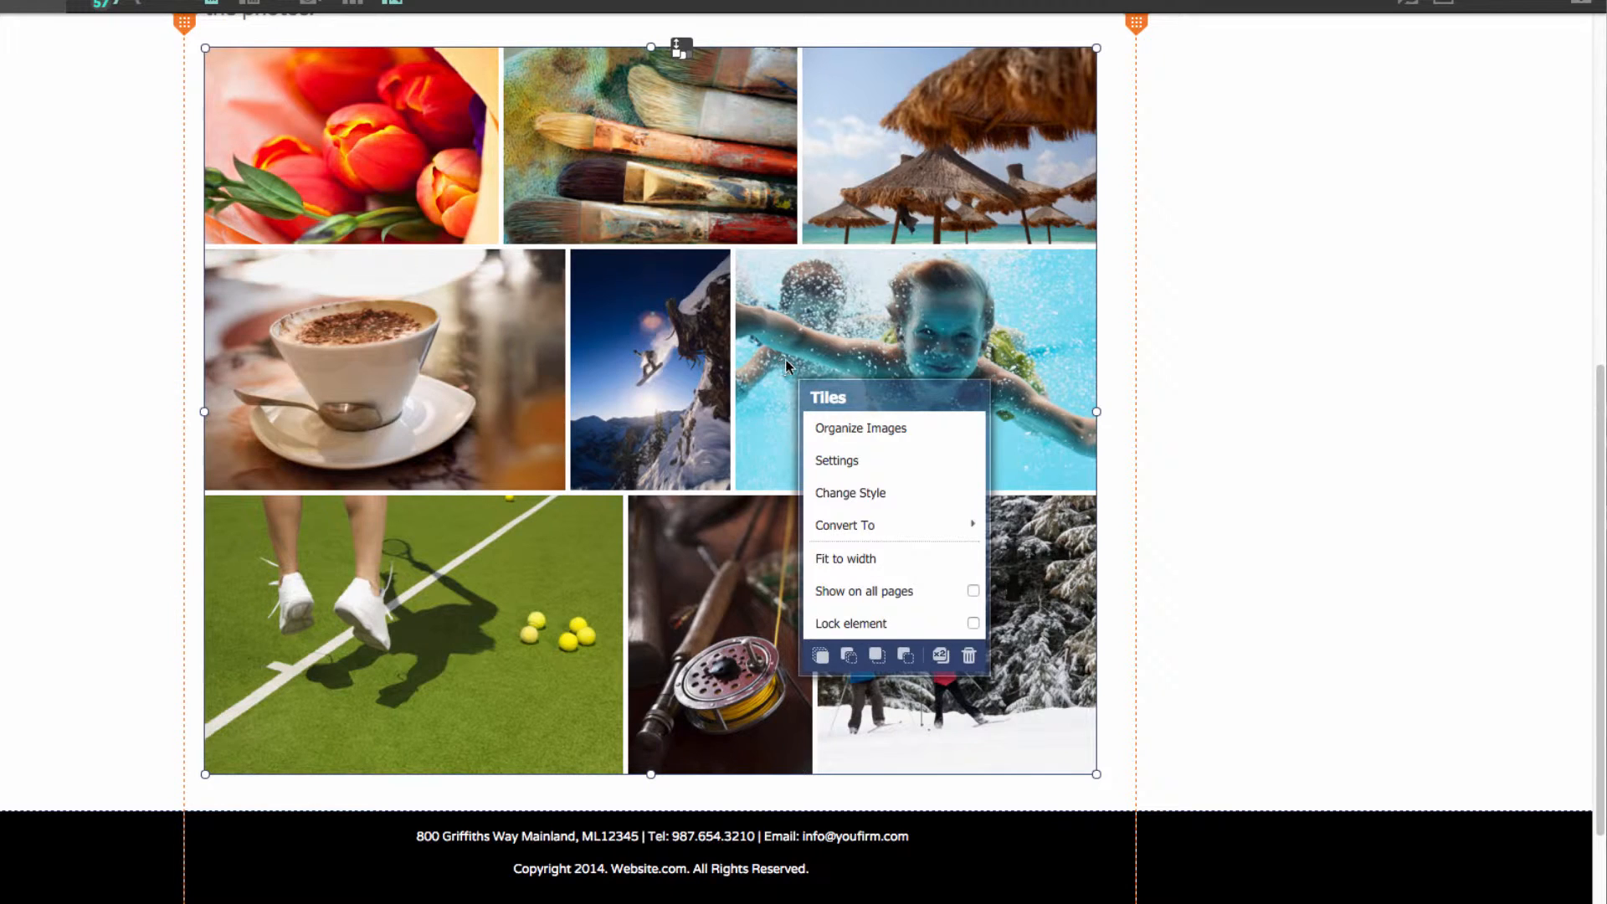
mouse_move(879, 526)
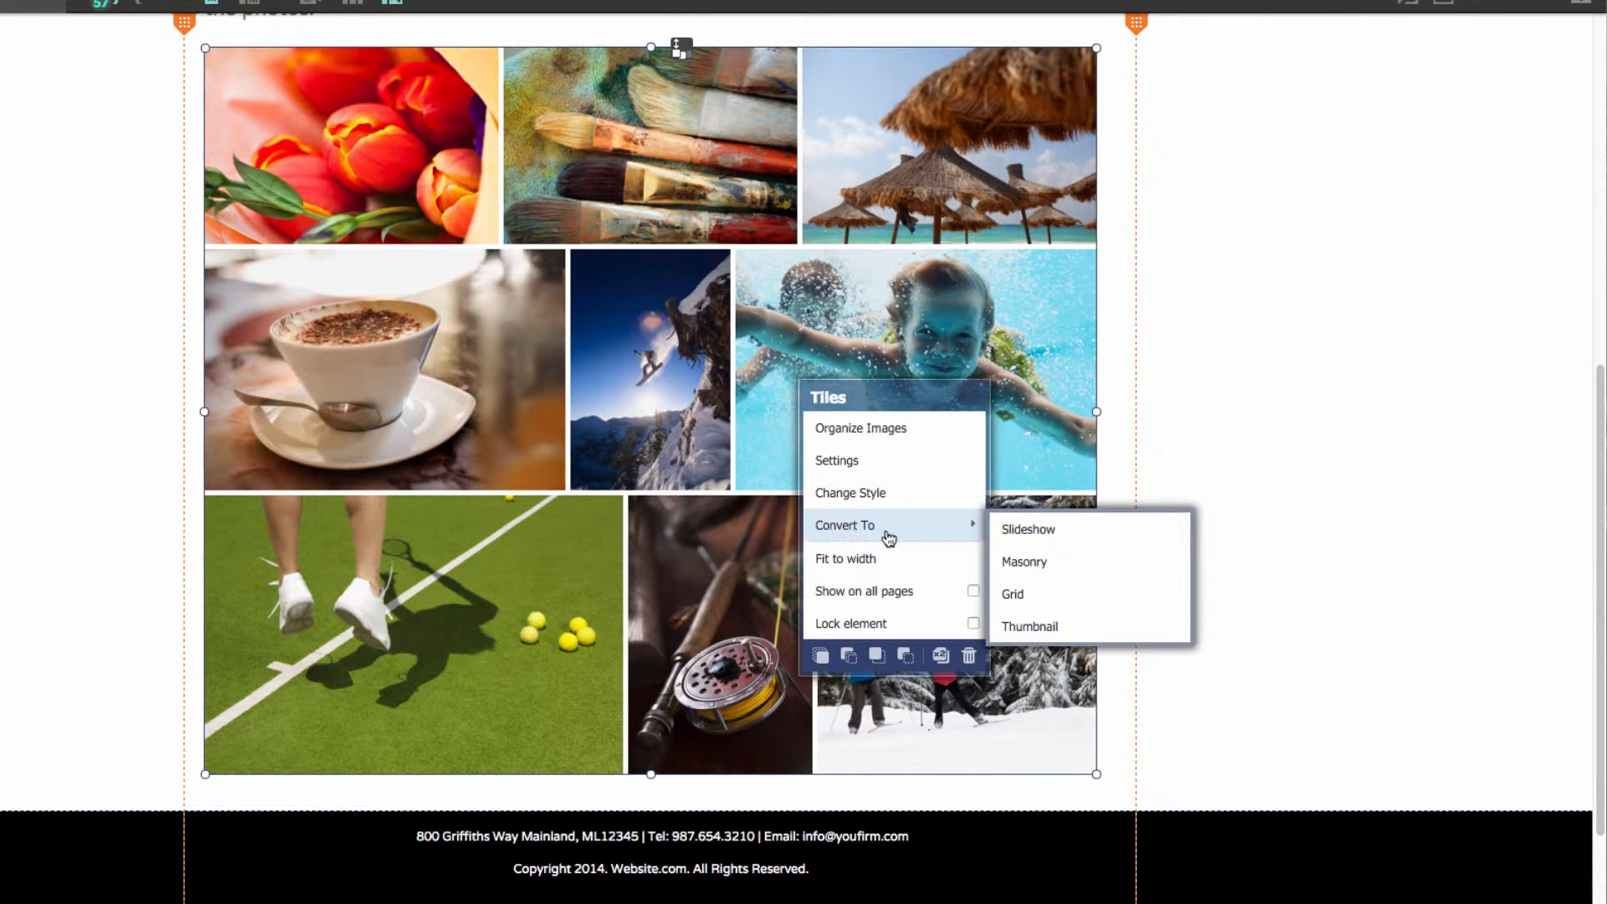
click(1064, 631)
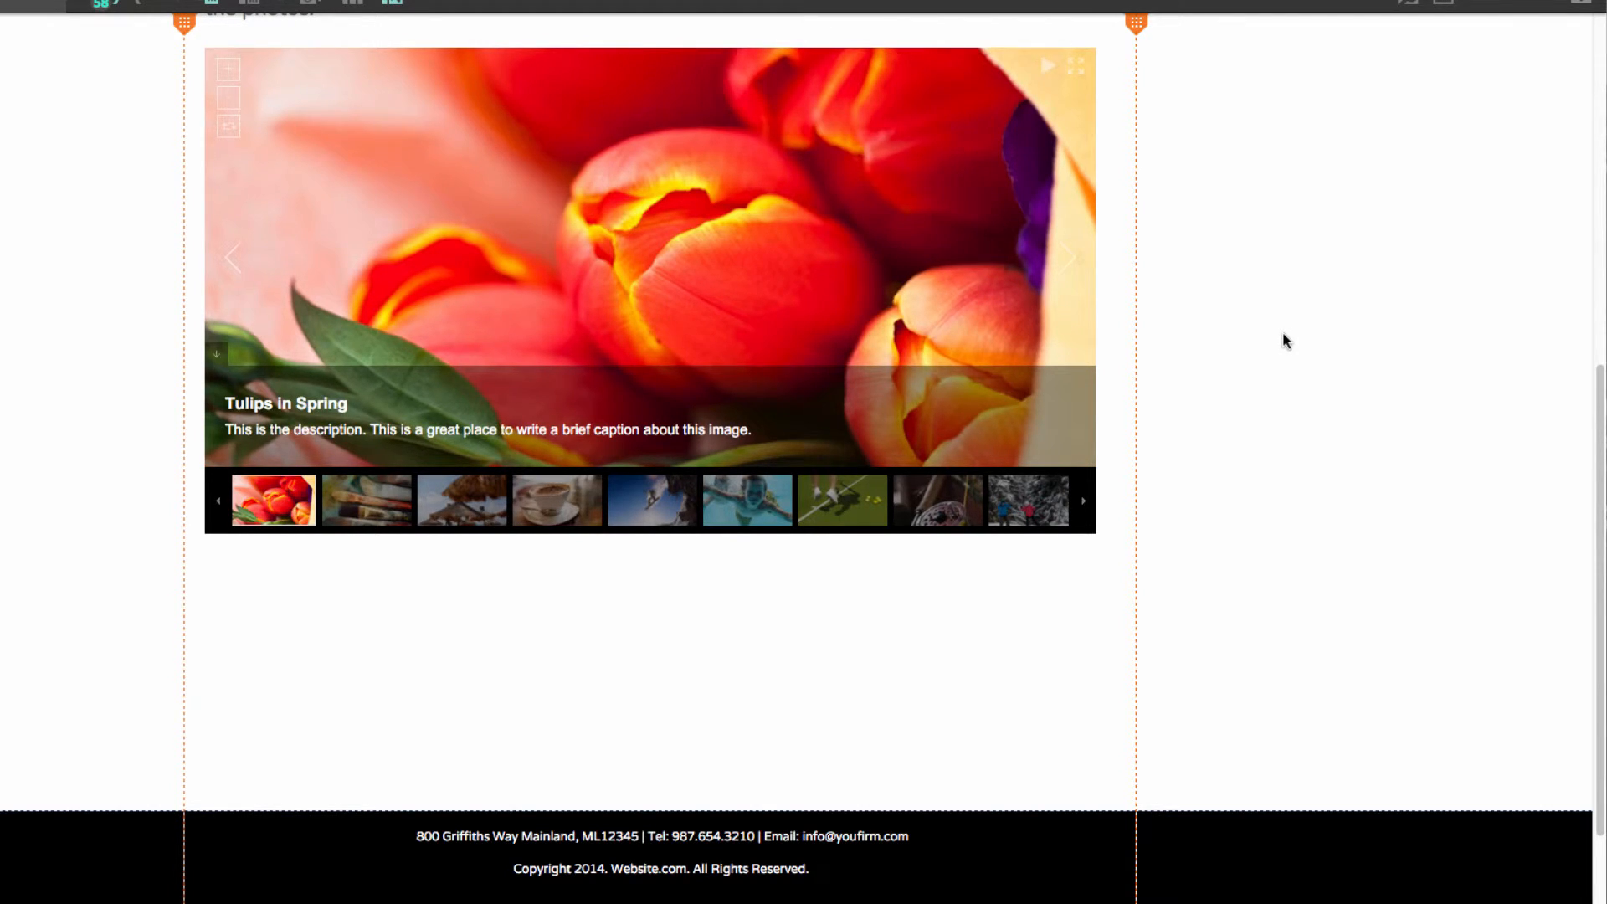
Step: Delete the title and description of the thumbnail gallery's first image, the tulips photo, and save the change
click(822, 298)
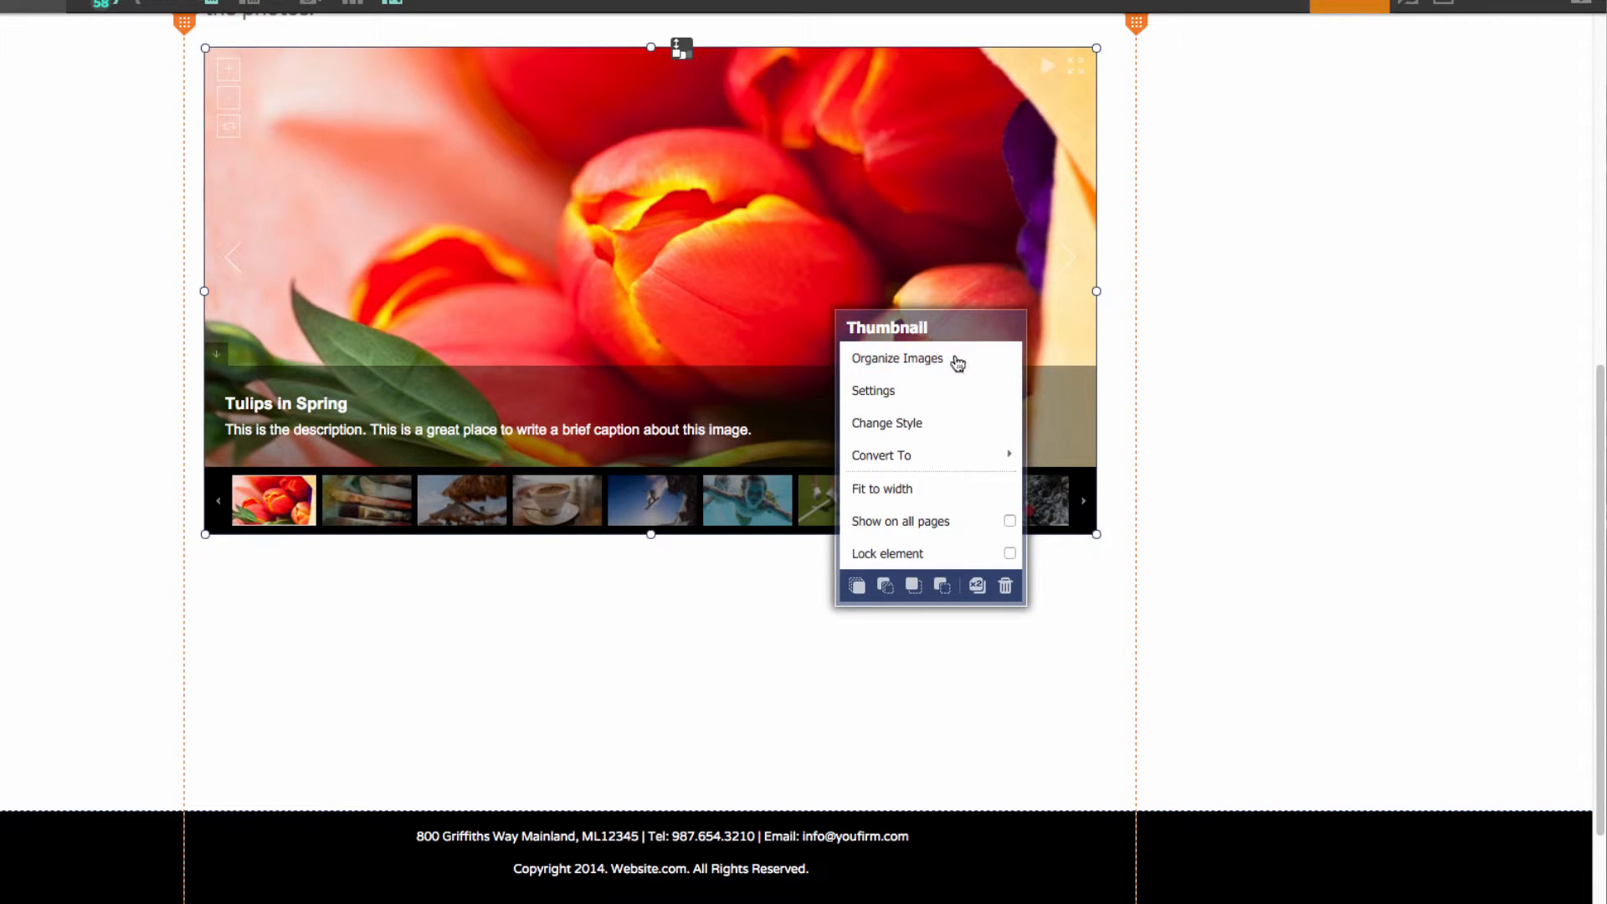
click(927, 360)
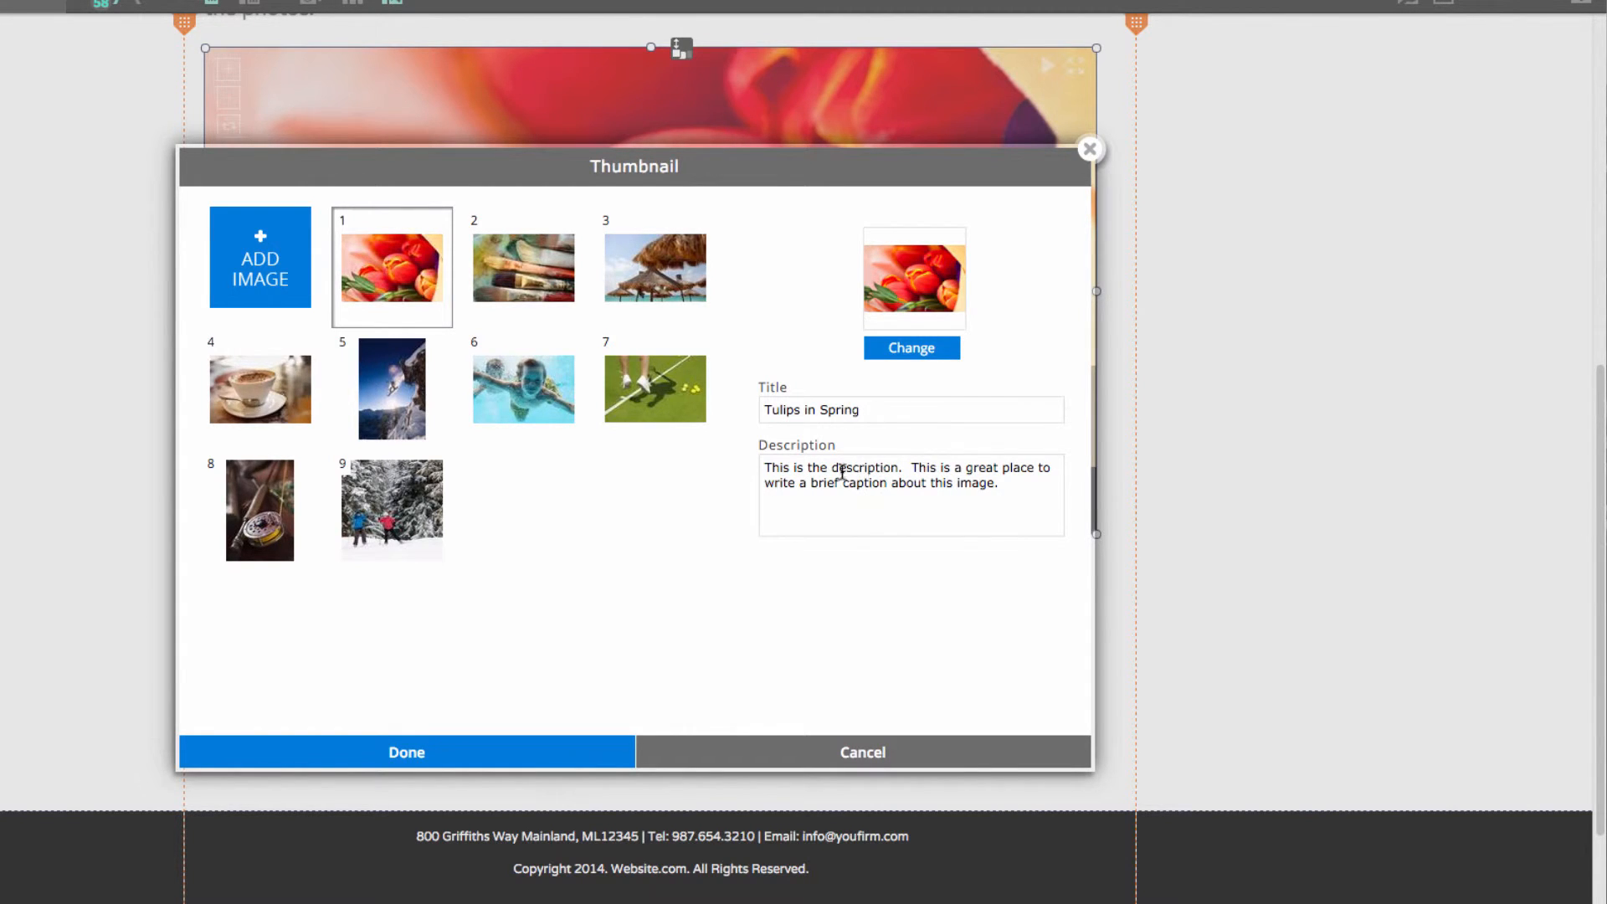
drag(875, 405, 685, 404)
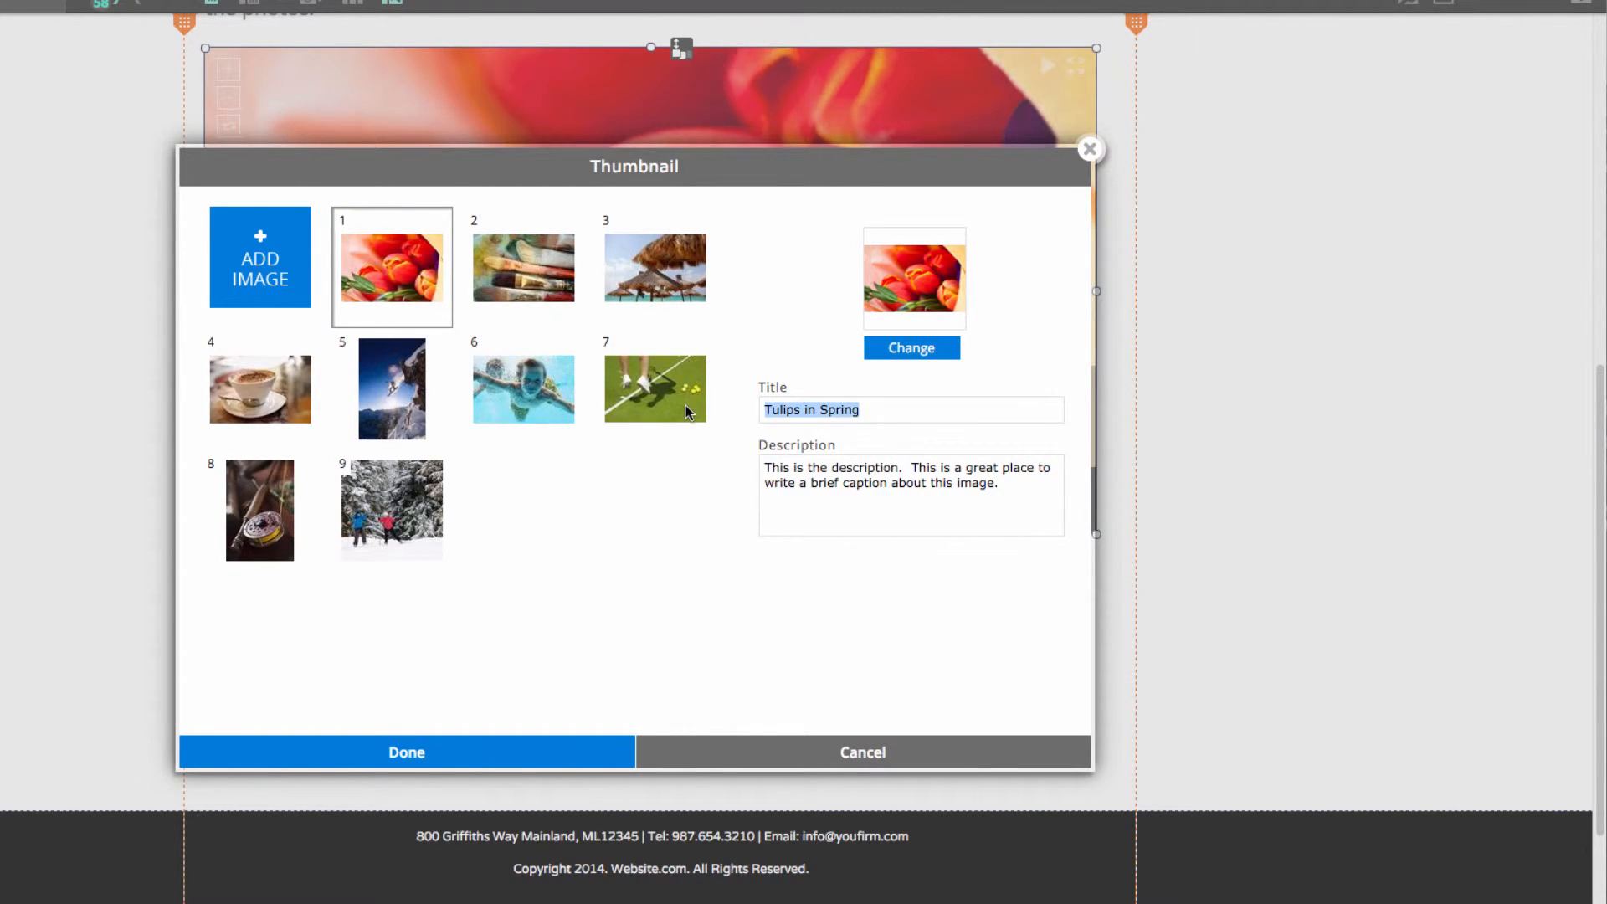
key(BackSpace)
drag(1029, 492, 672, 445)
key(BackSpace)
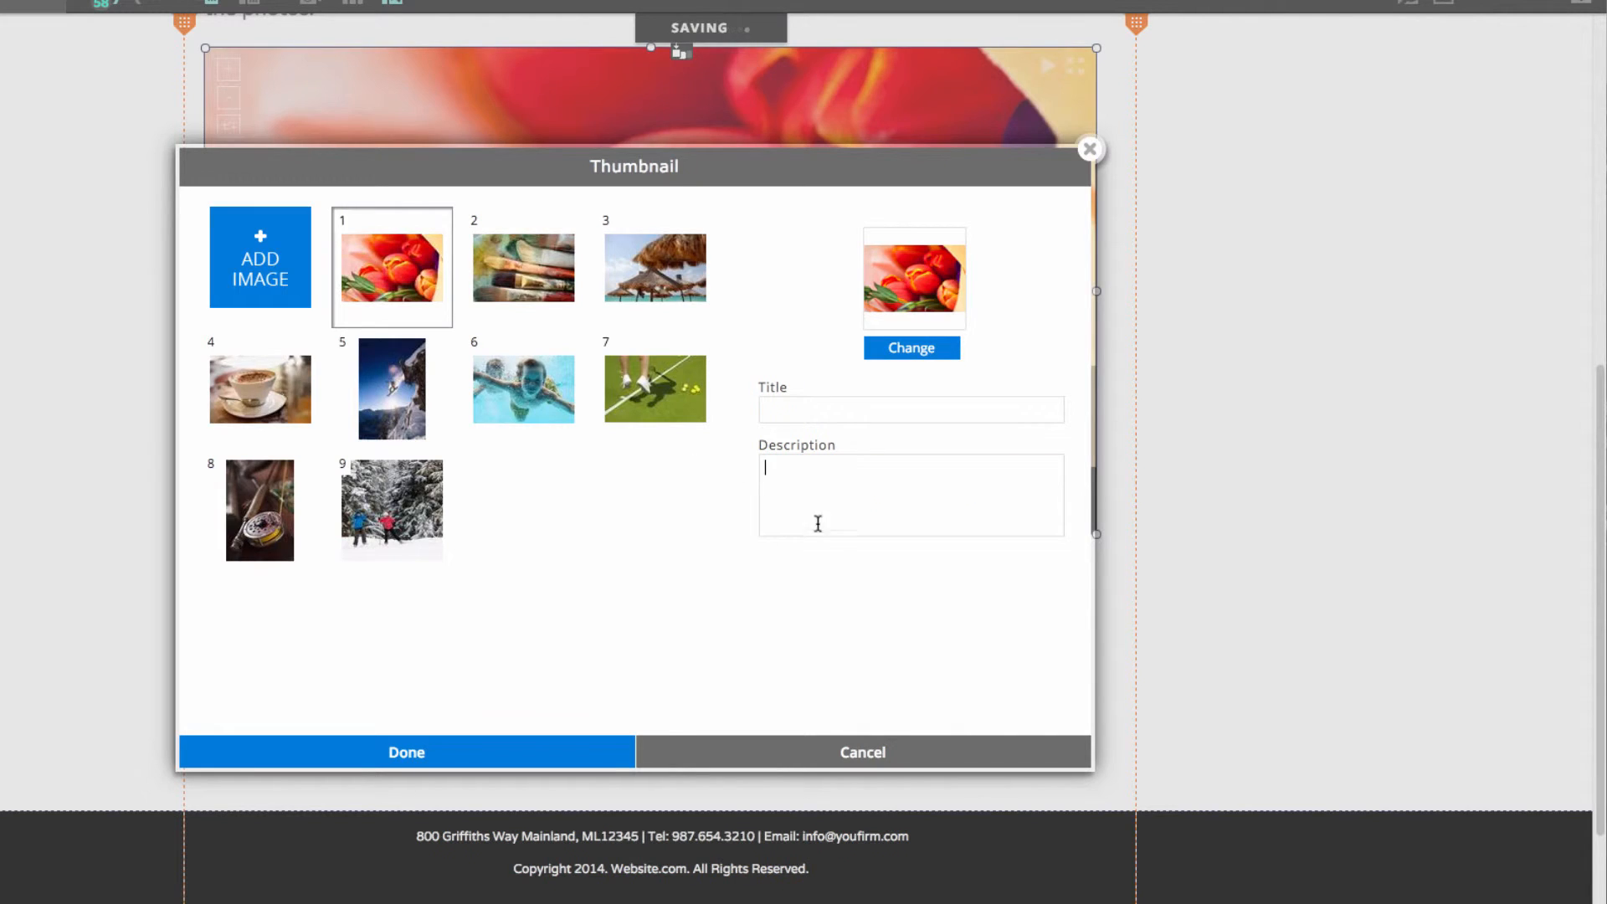
click(465, 765)
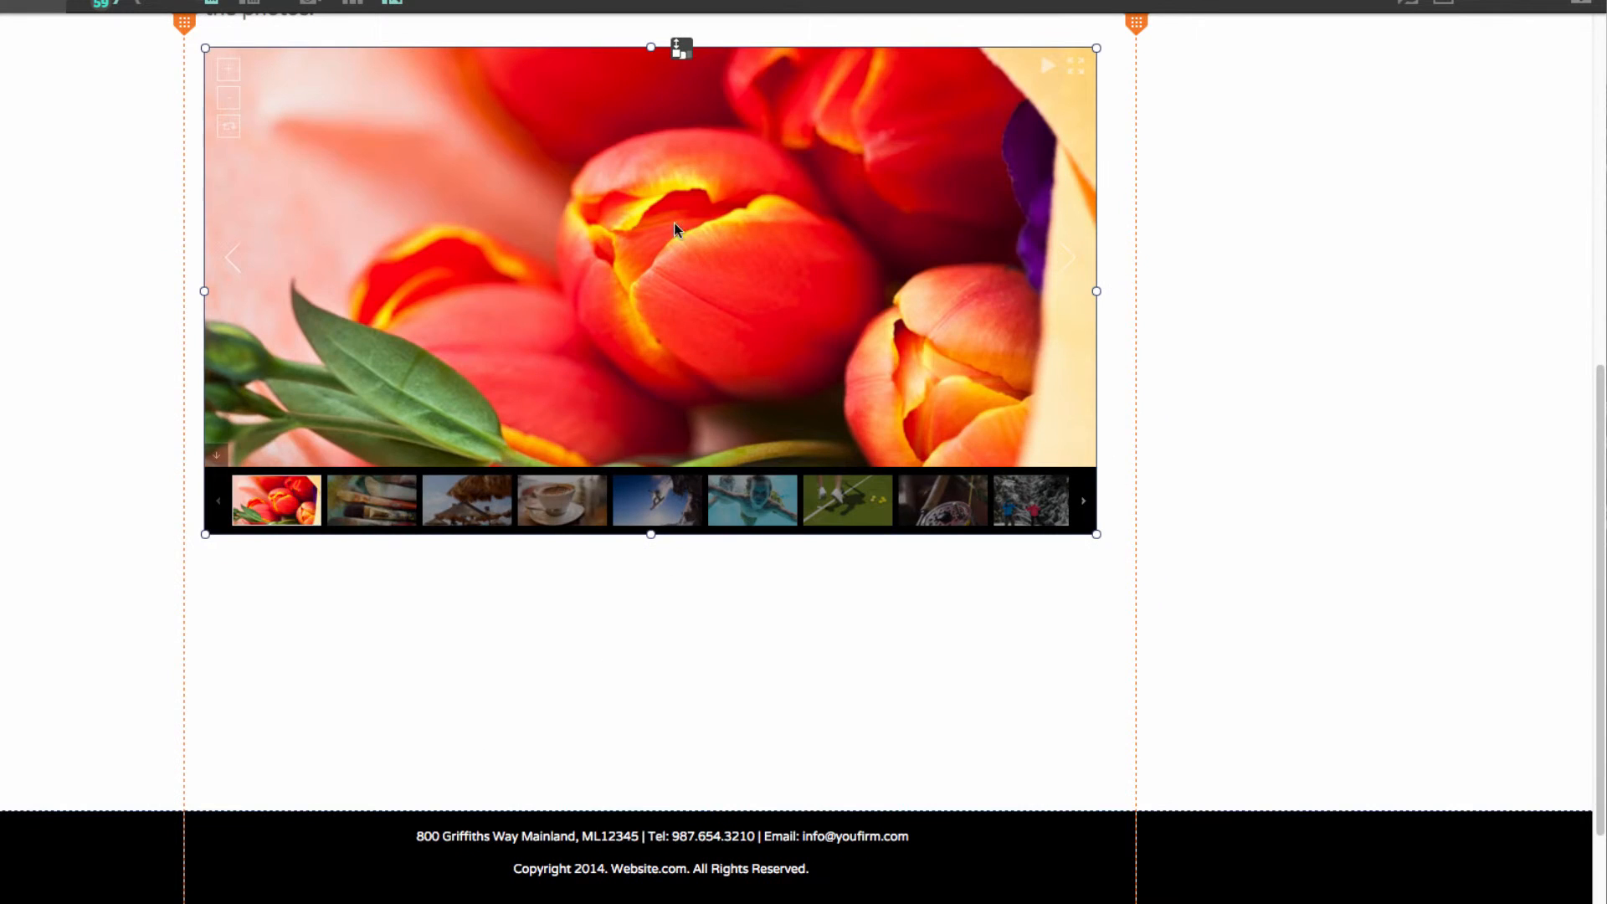
Step: Review the thumbnail gallery's scale, slide interval and transition settings and its font and text panel style options
right_click(720, 297)
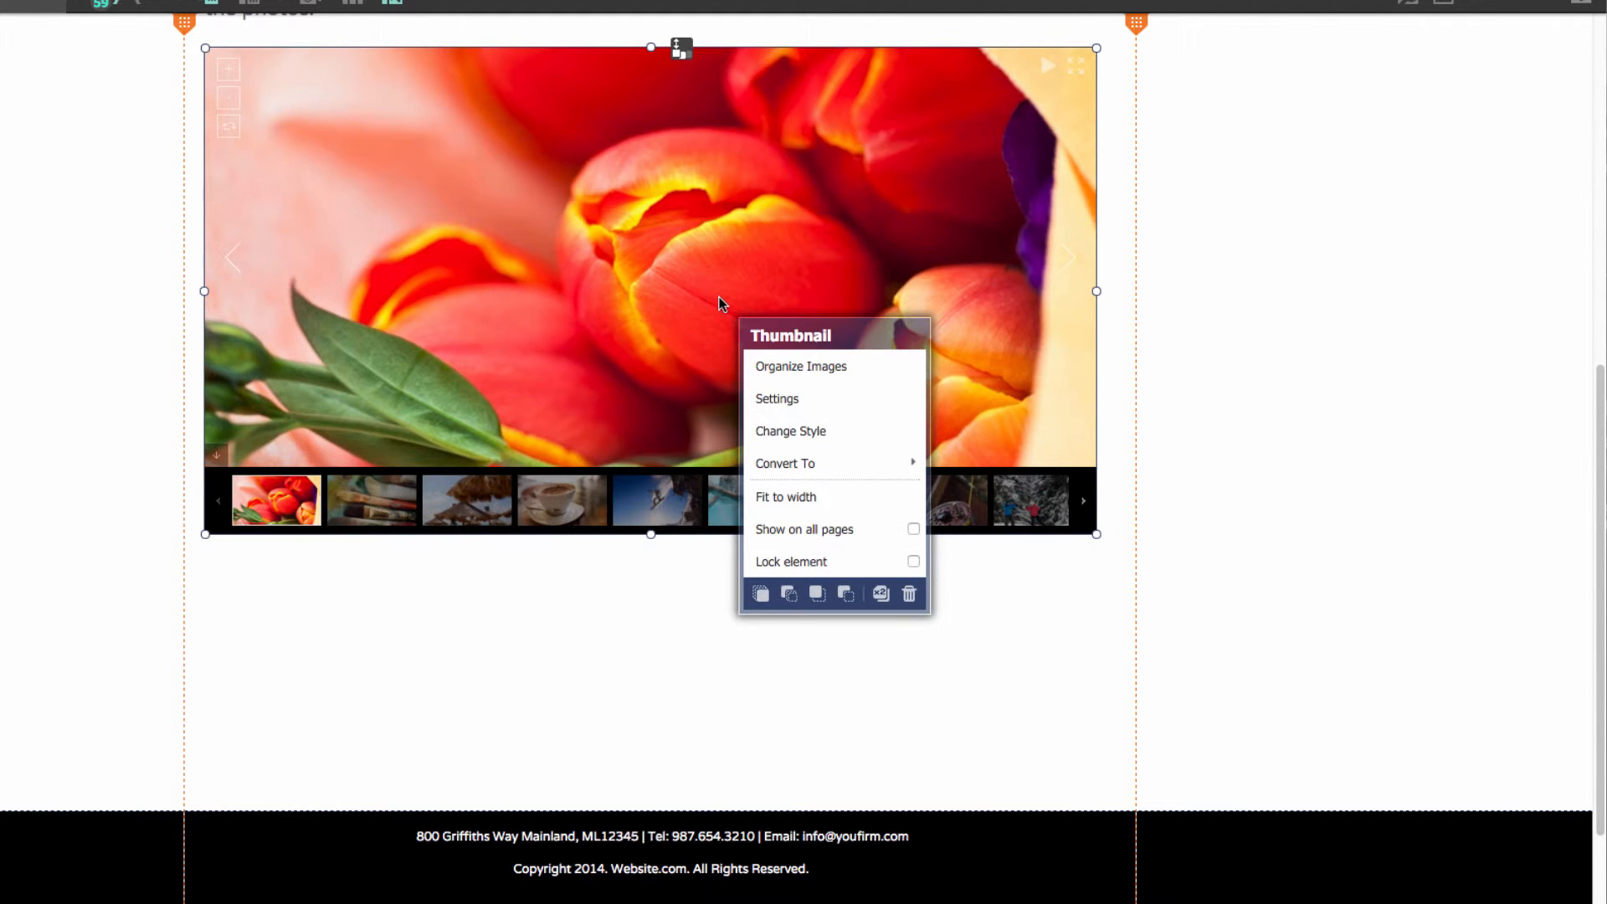
click(807, 402)
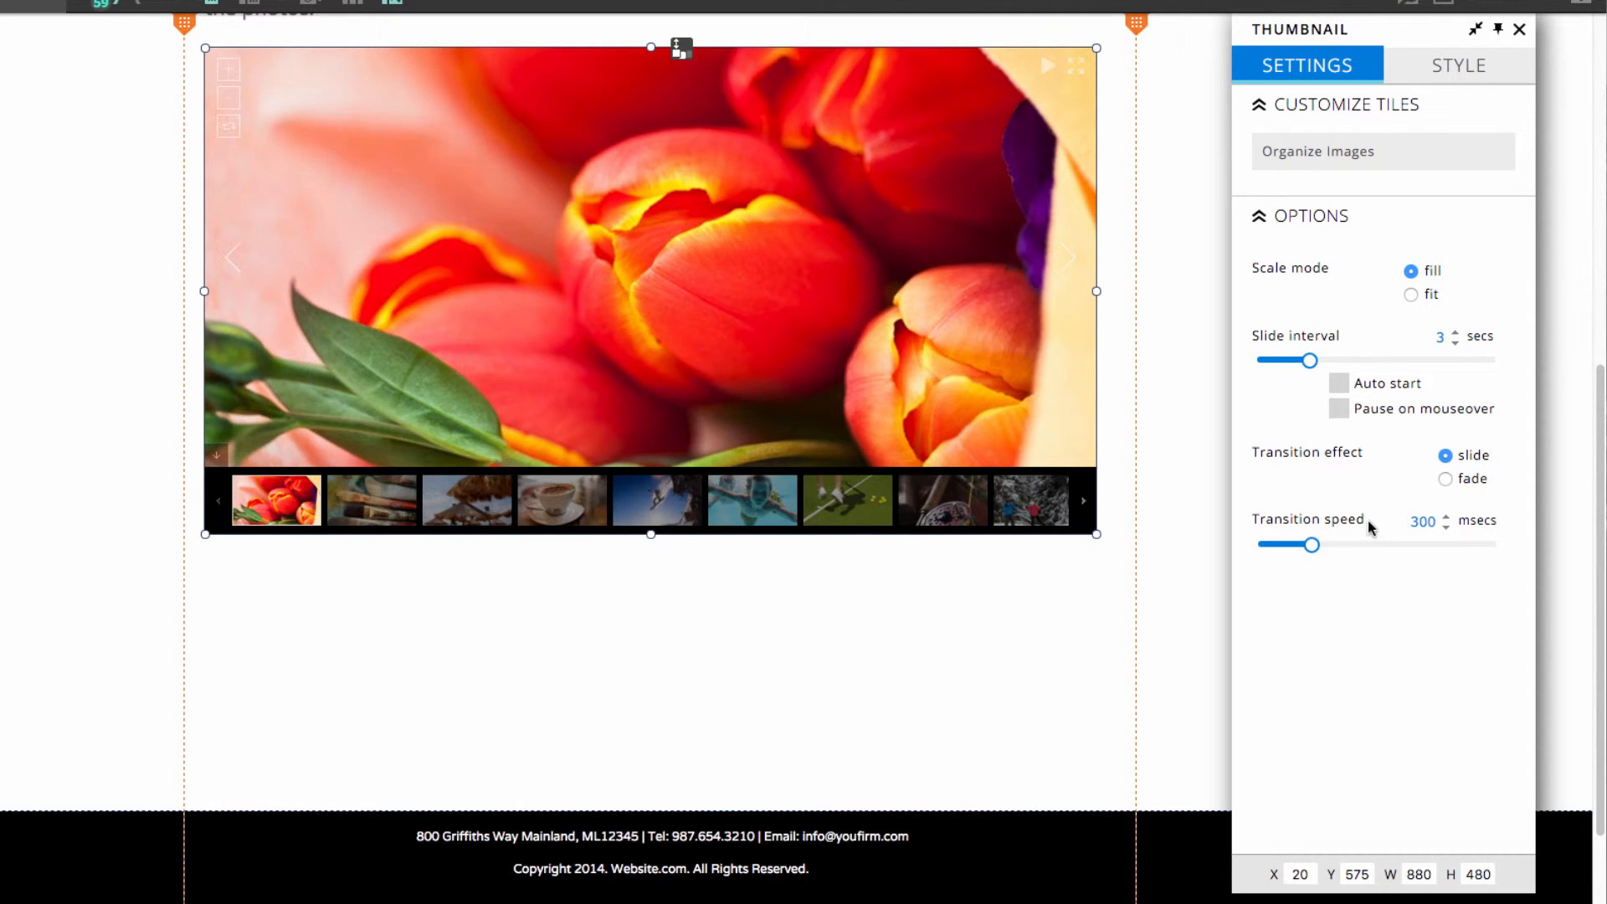
click(1480, 63)
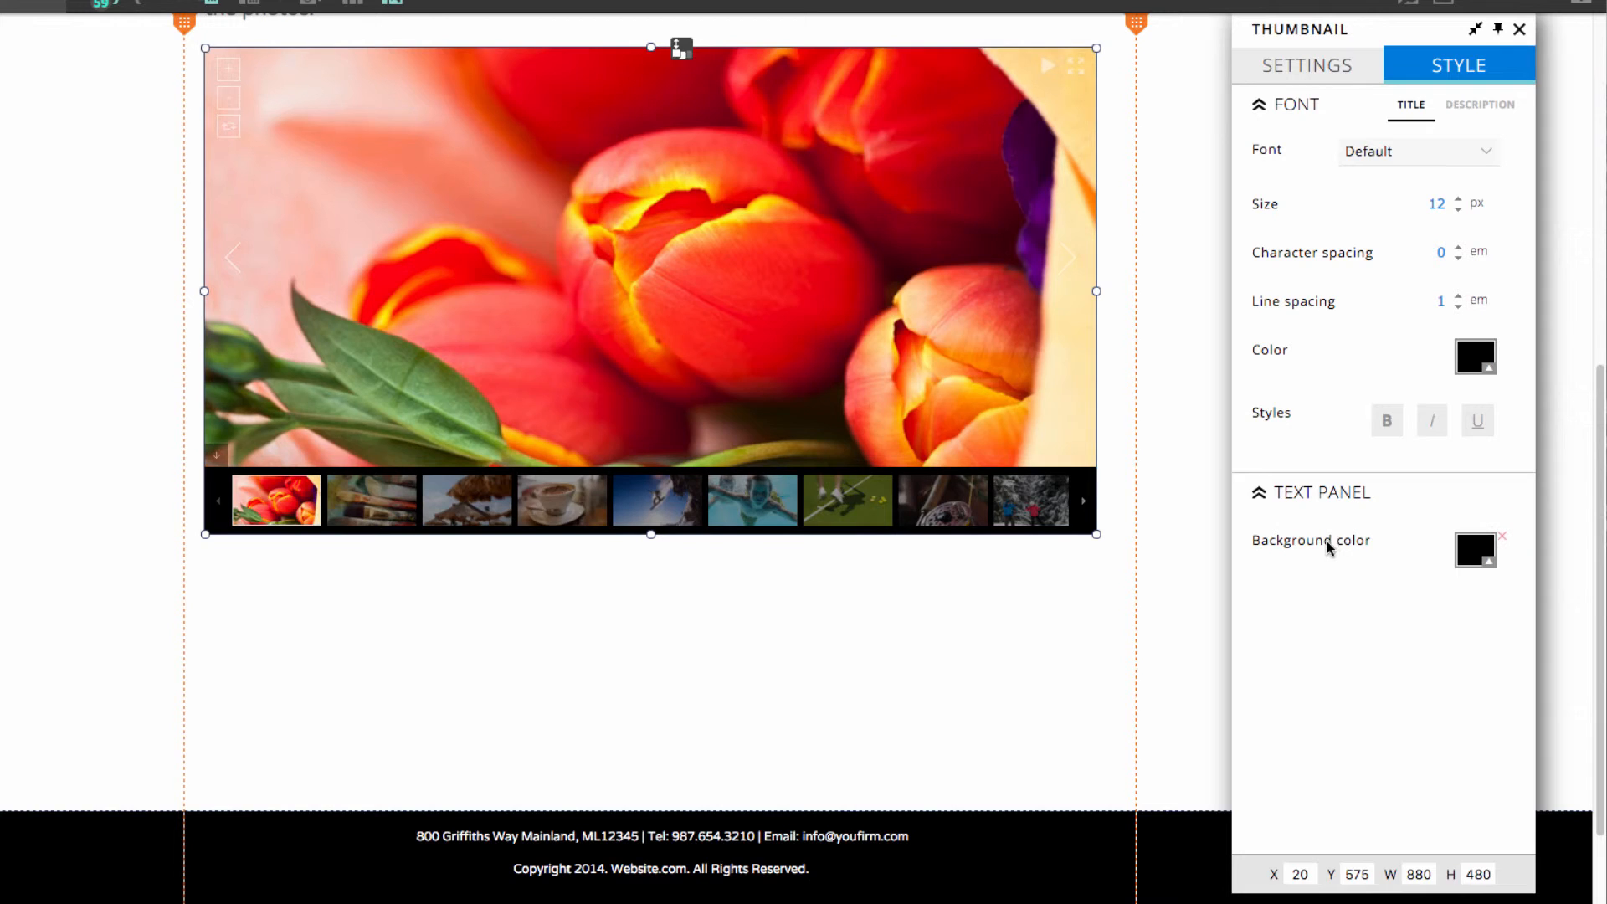
right_click(1168, 427)
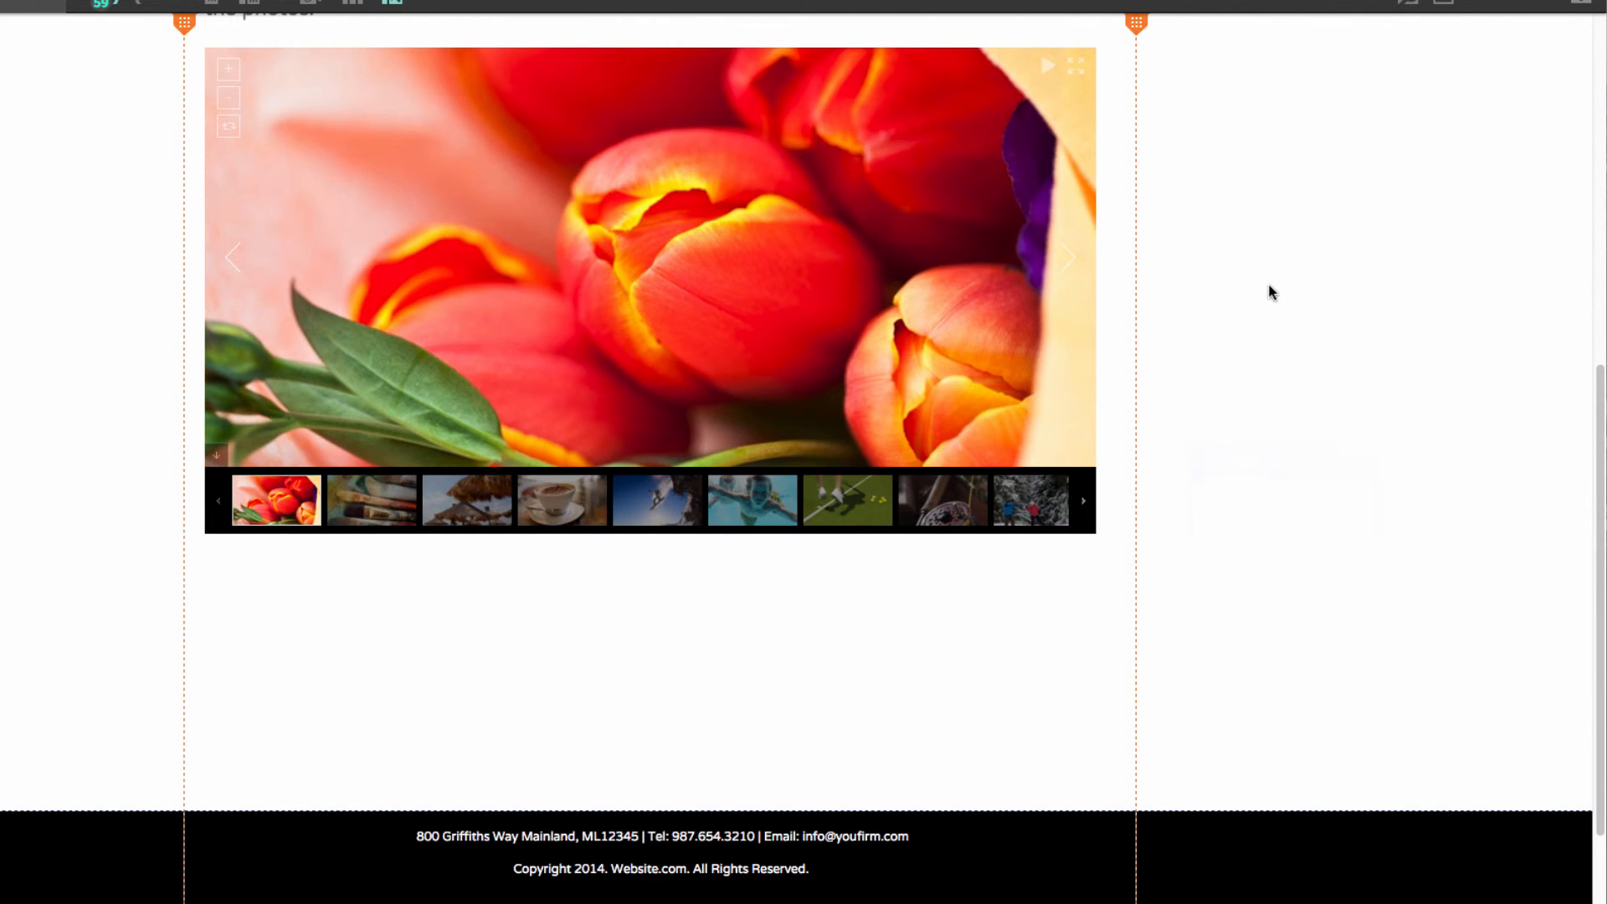